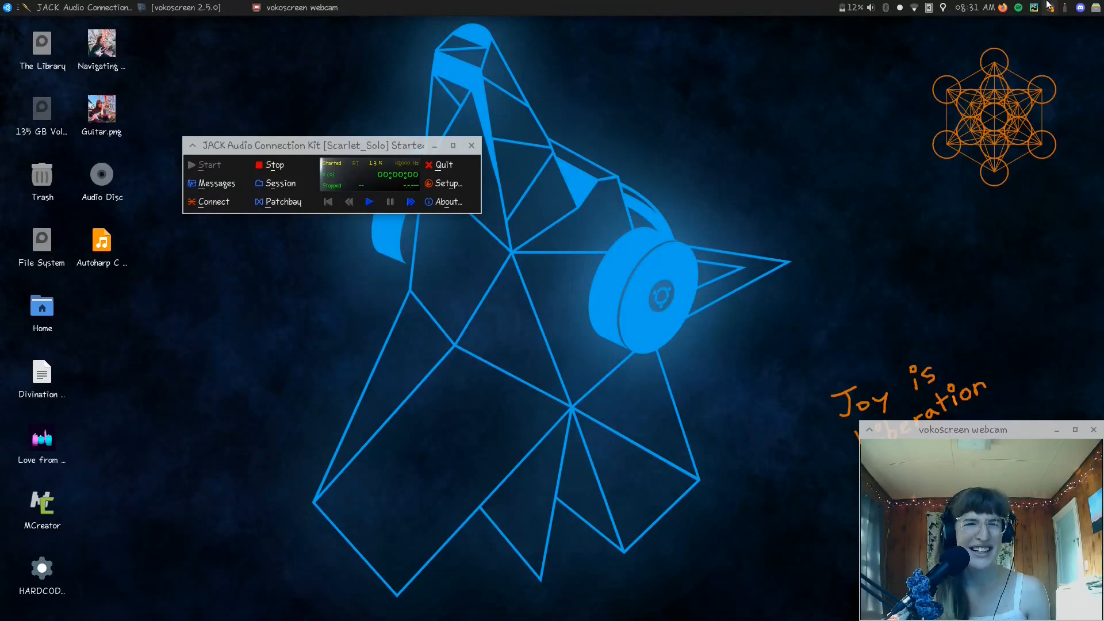
Review the Frames/Period options in the JACK setup and leave the dialog without applying changes.
drag(418, 150, 505, 115)
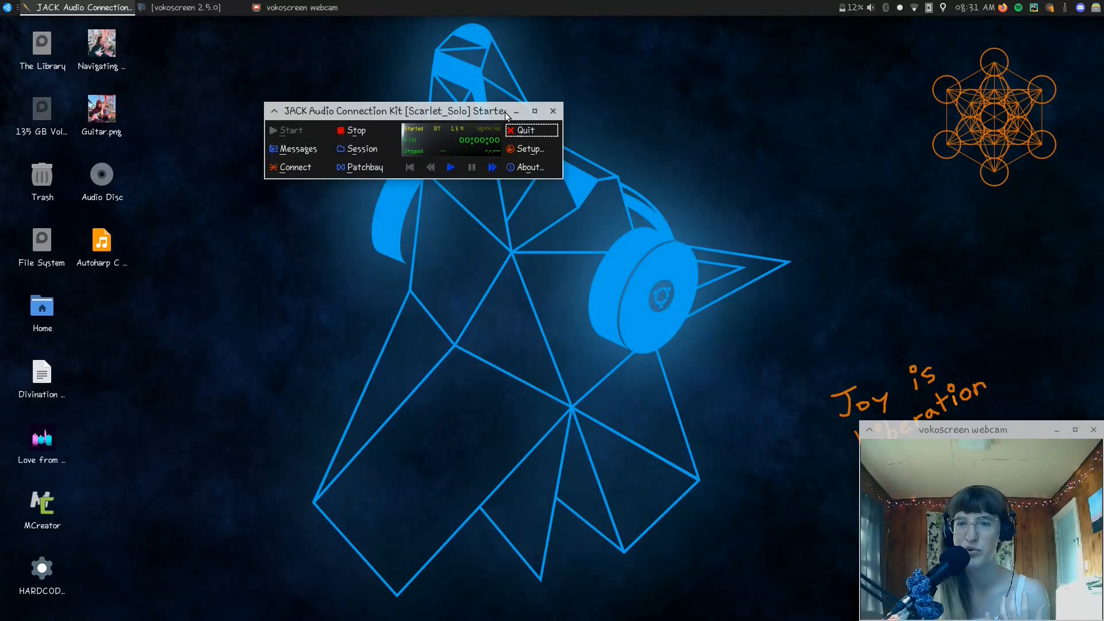
click(527, 149)
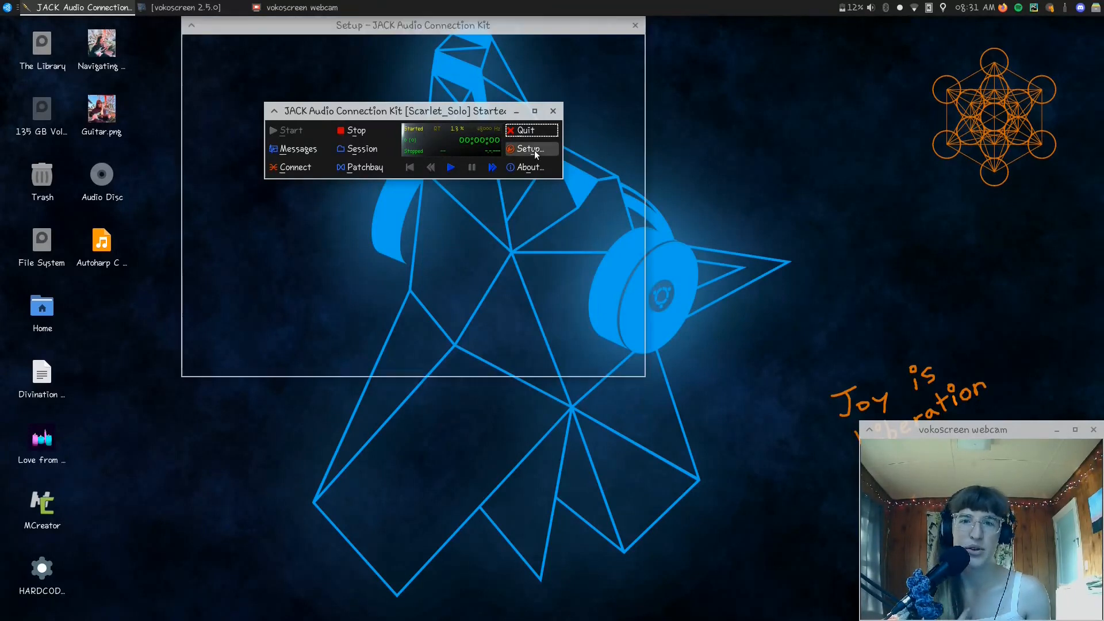
click(440, 163)
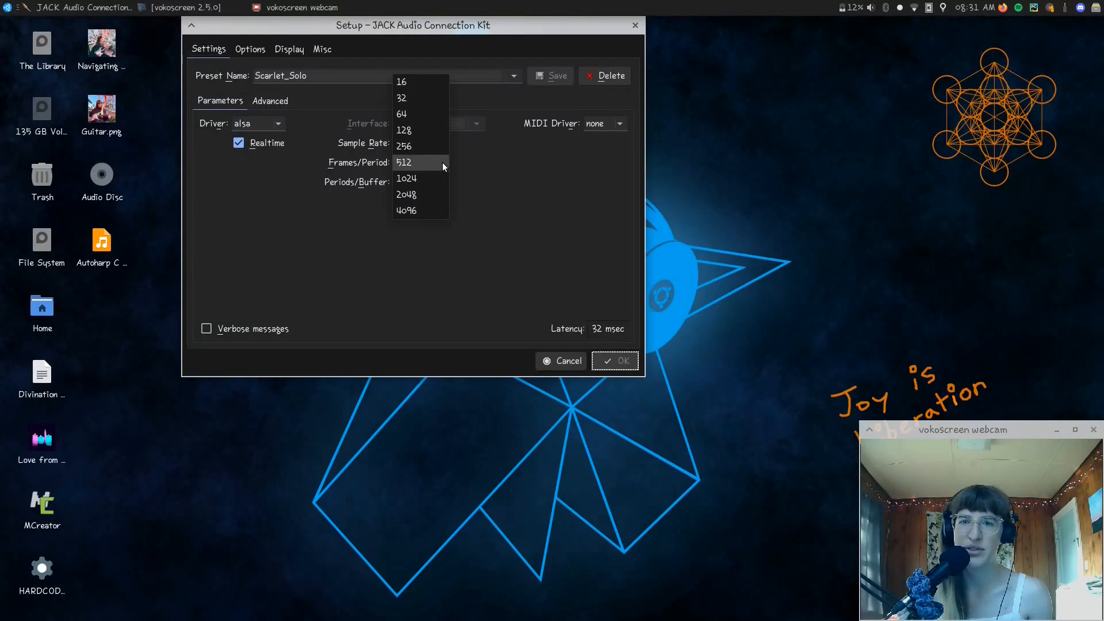
click(478, 160)
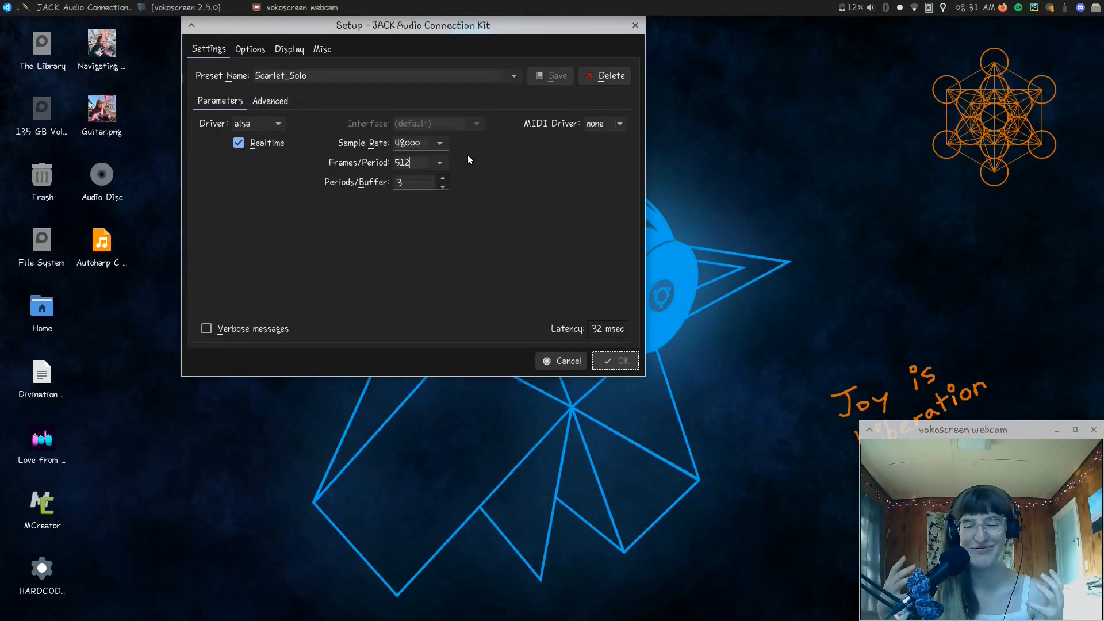
click(577, 362)
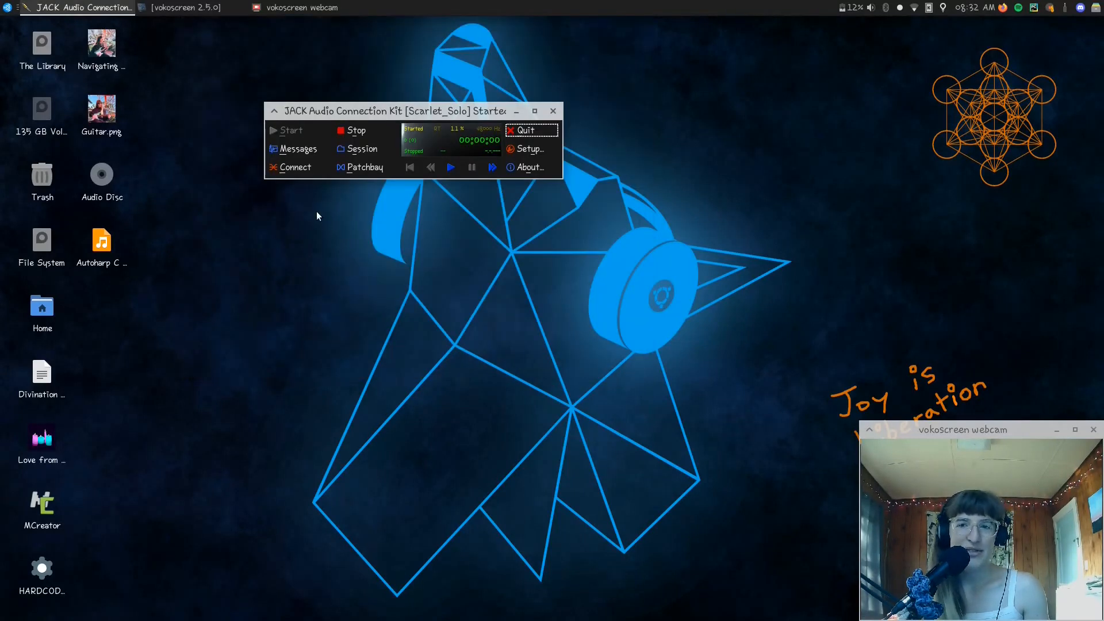
Open the JACK connections window, launch Qtractor, and return to the connections window.
click(308, 166)
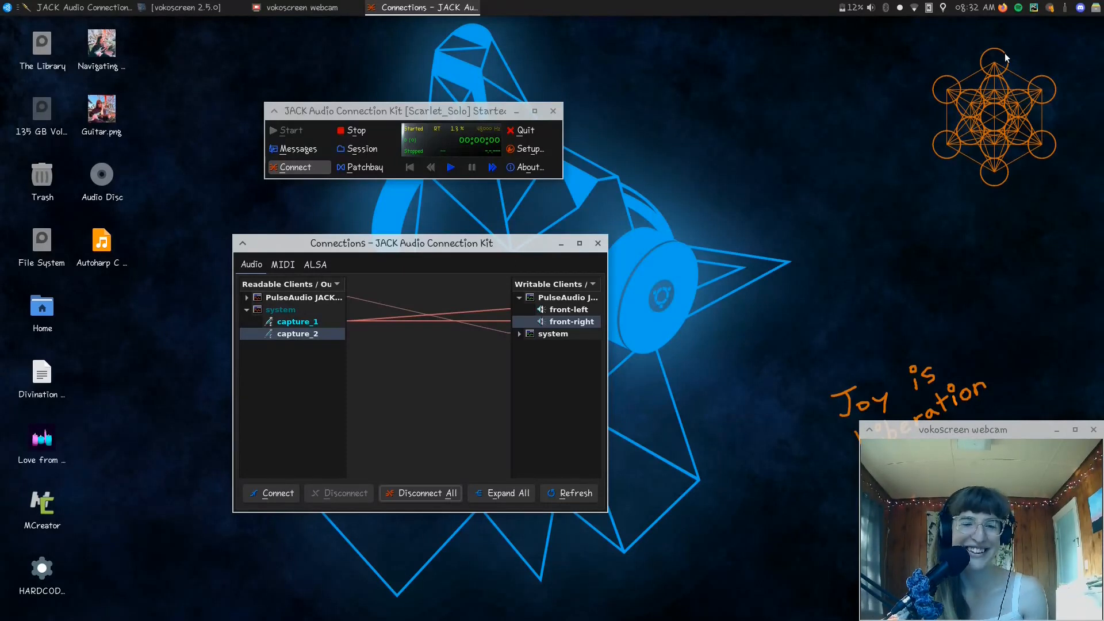
click(1053, 8)
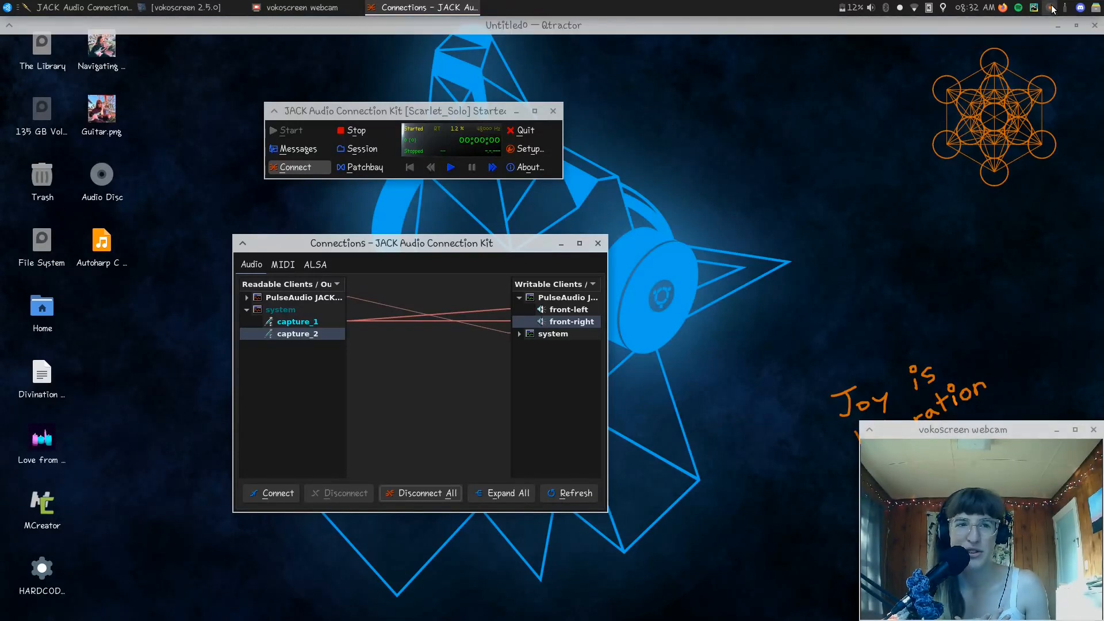
click(412, 14)
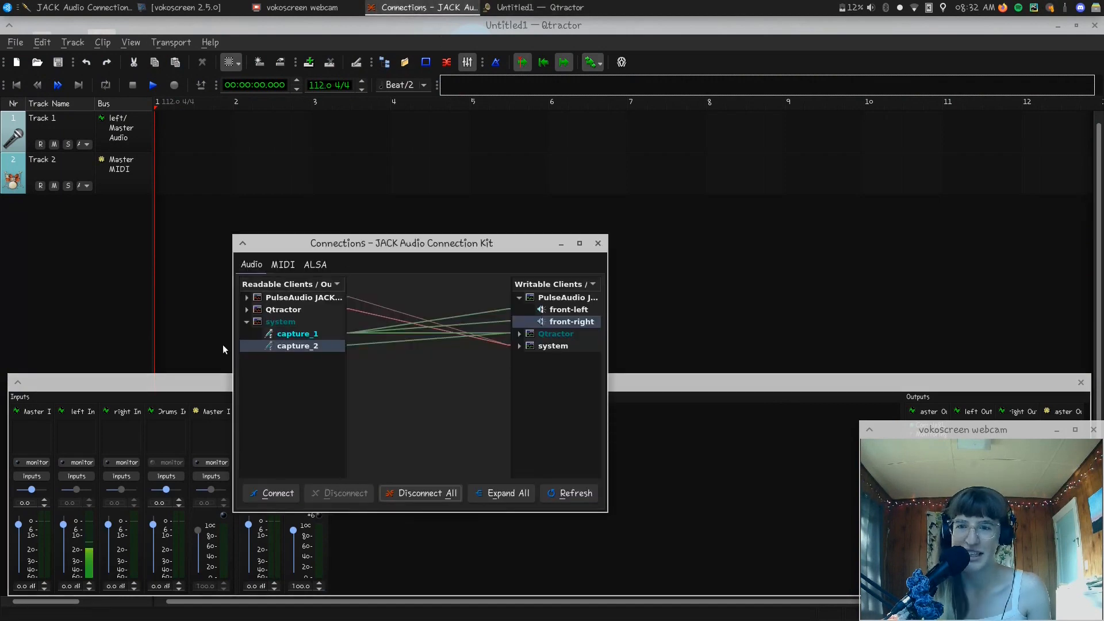
Inspect how Qtractor's Master outputs are routed to the system playback ports in the audio connections.
click(246, 309)
click(289, 334)
click(295, 345)
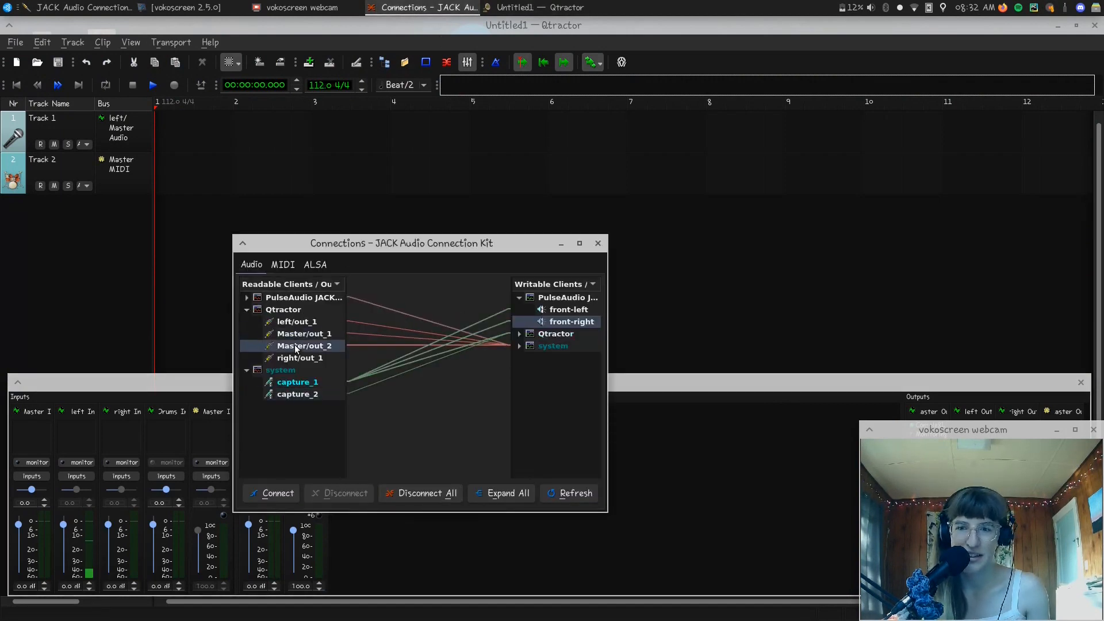
click(325, 336)
click(519, 345)
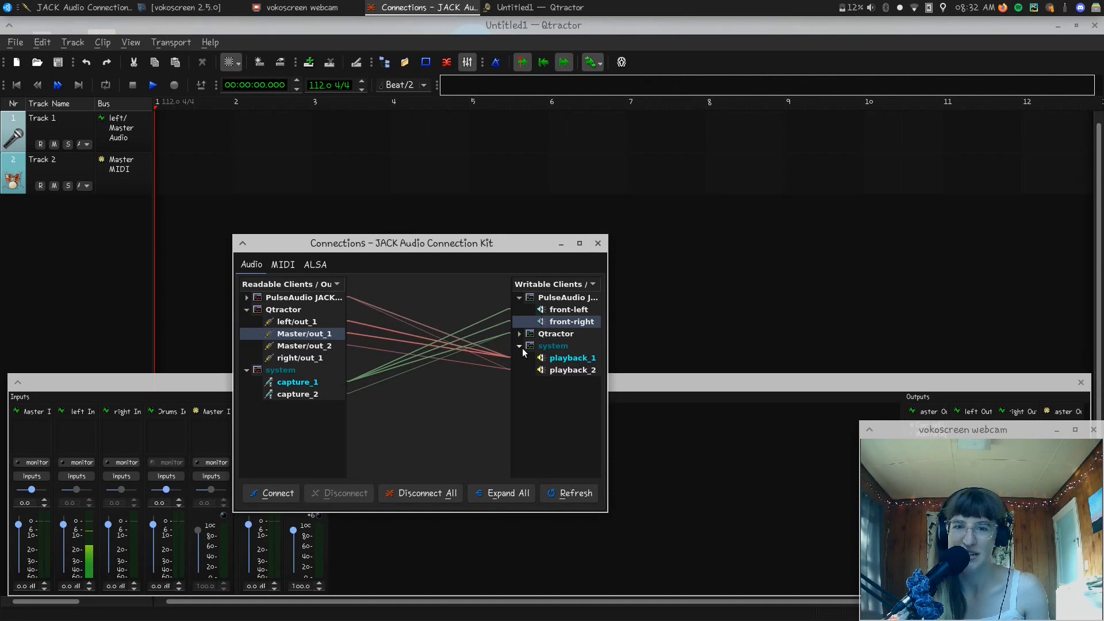
click(553, 346)
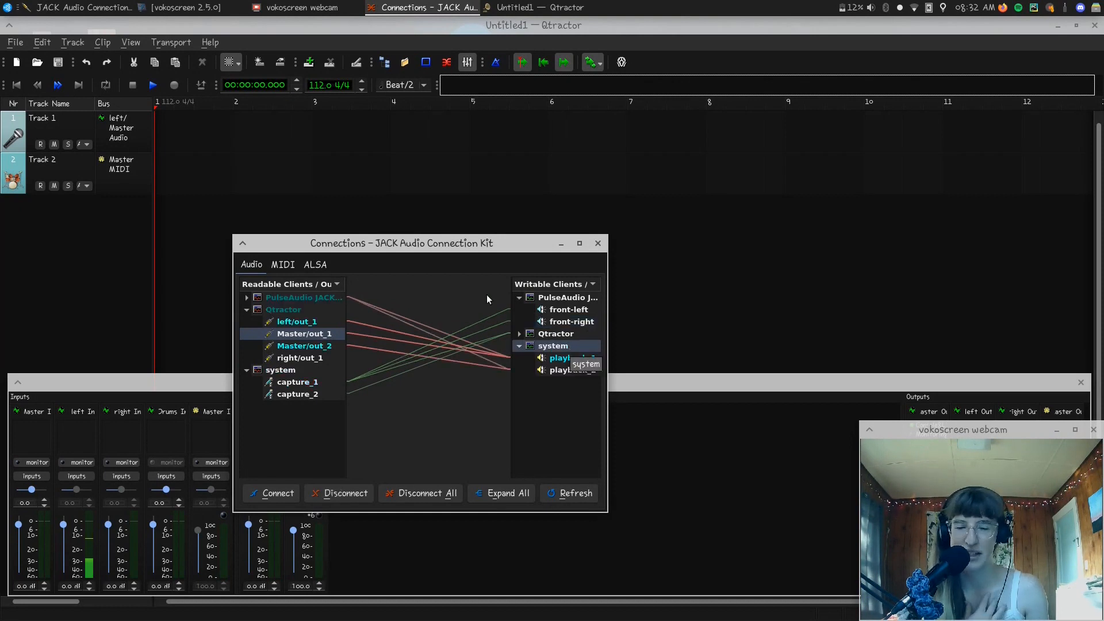
Connect the Qtractor outputs to the PulseAudio front-left and front-right inputs, and close the connections window.
click(568, 313)
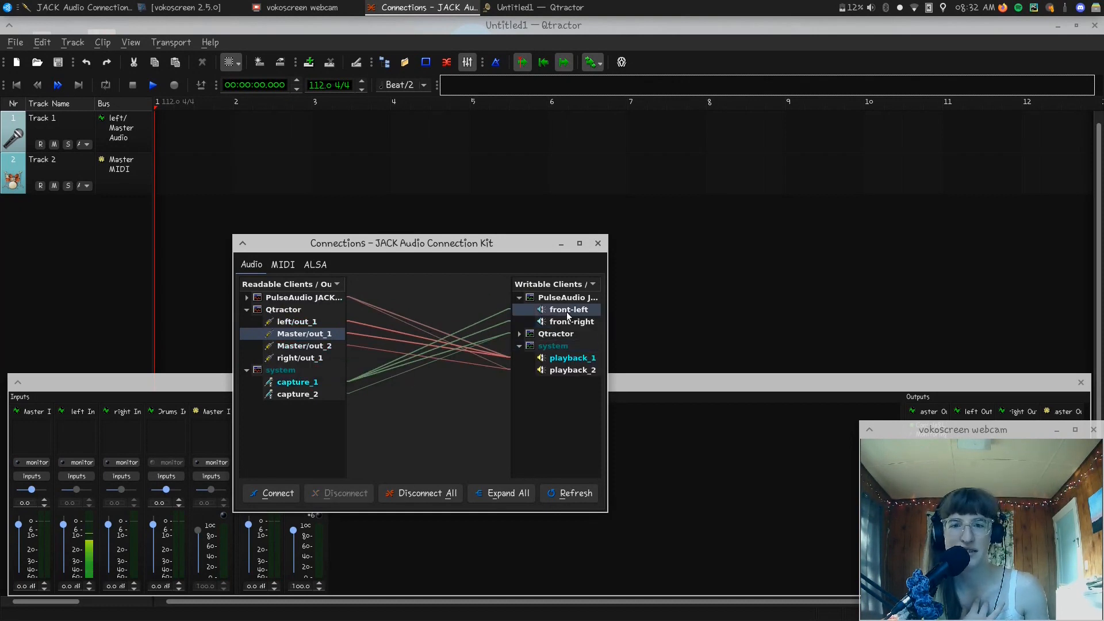
click(551, 326)
click(562, 310)
click(561, 298)
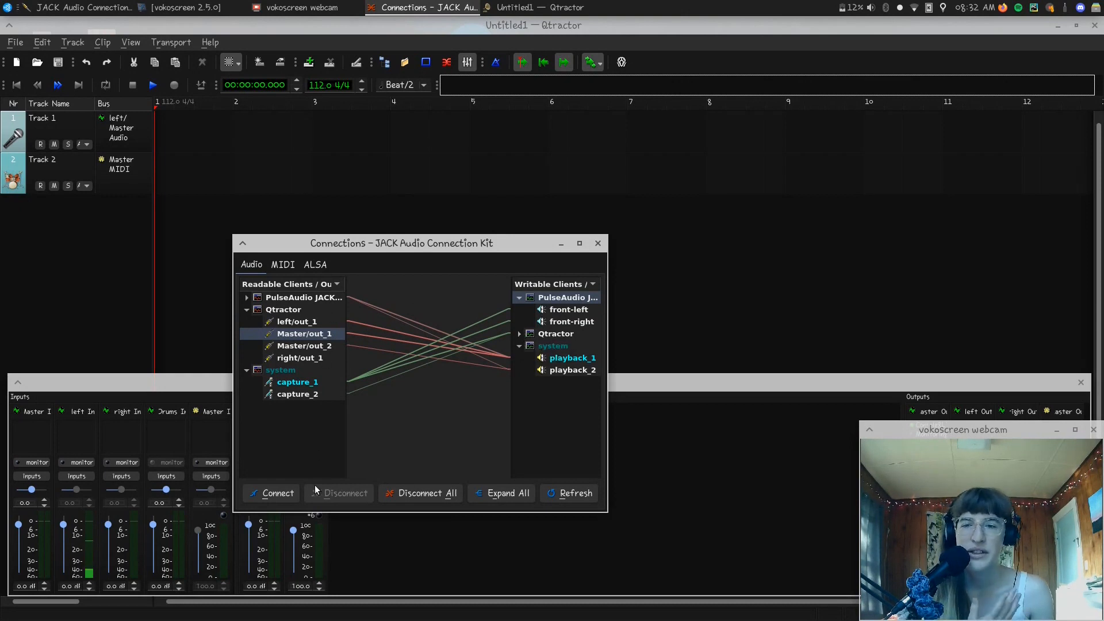
click(307, 311)
click(282, 497)
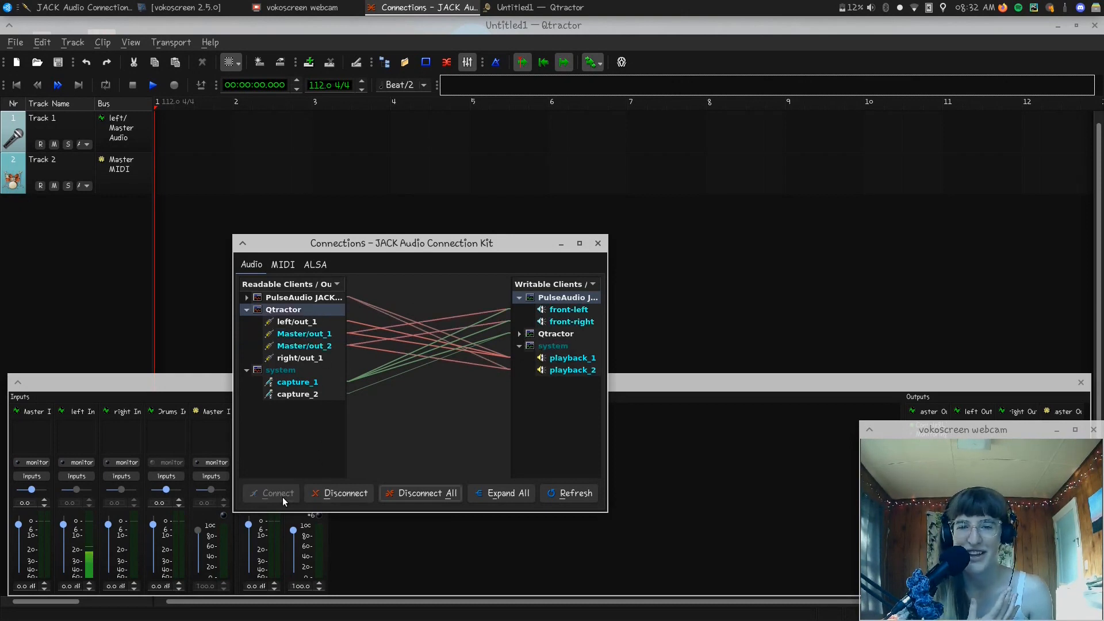
click(598, 244)
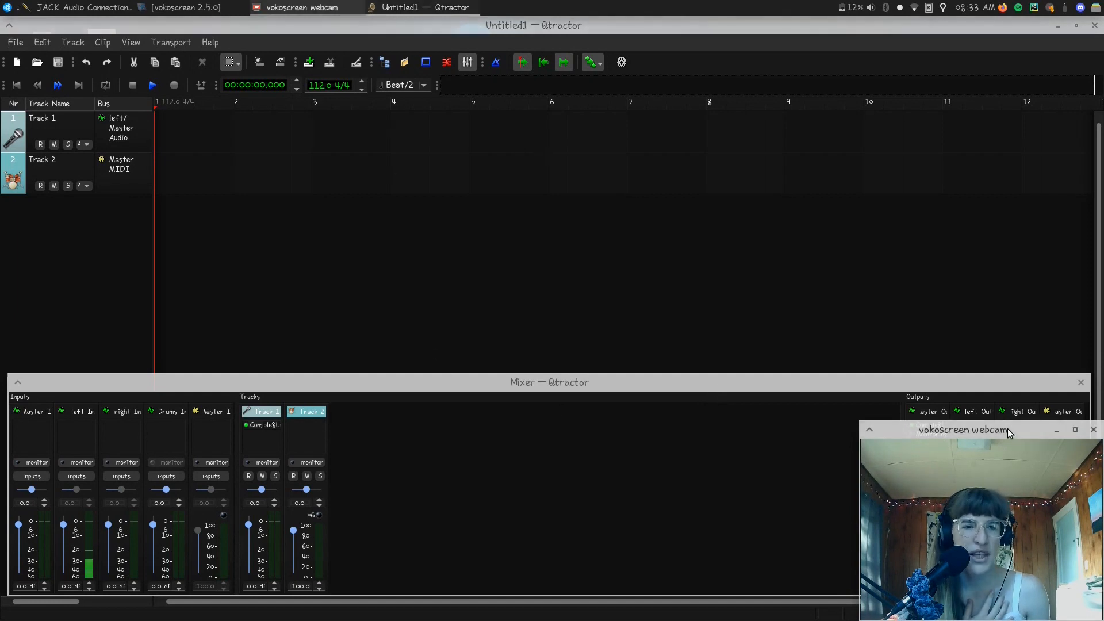
Move the webcam window clear of the mixer and remove the Console plugin from the Master output and Track 1.
drag(1009, 432, 1010, 28)
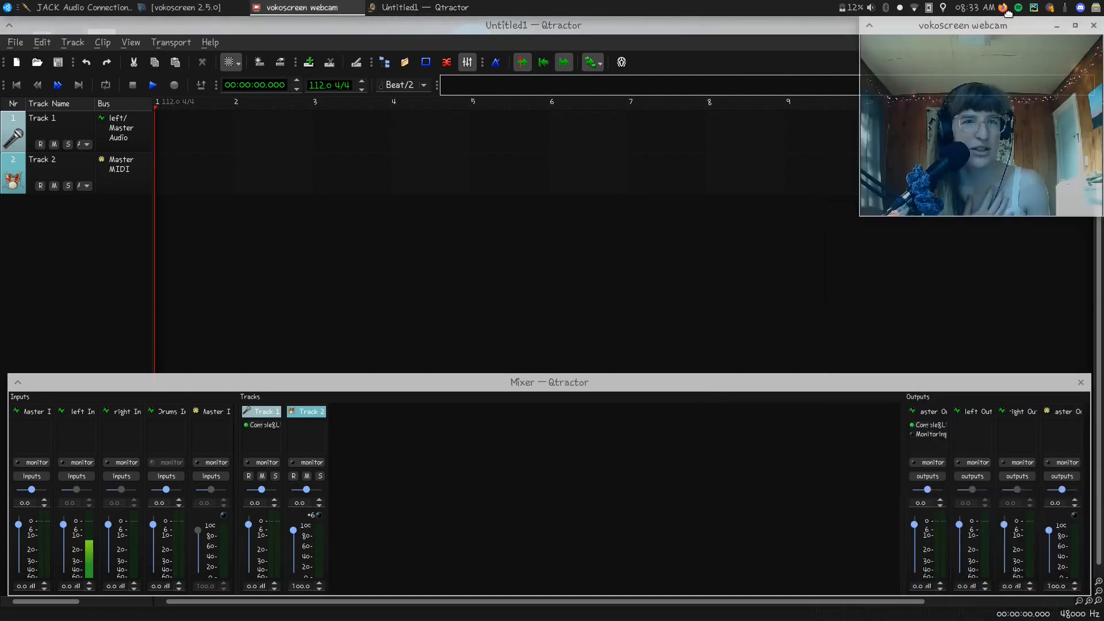
right_click(926, 426)
click(946, 253)
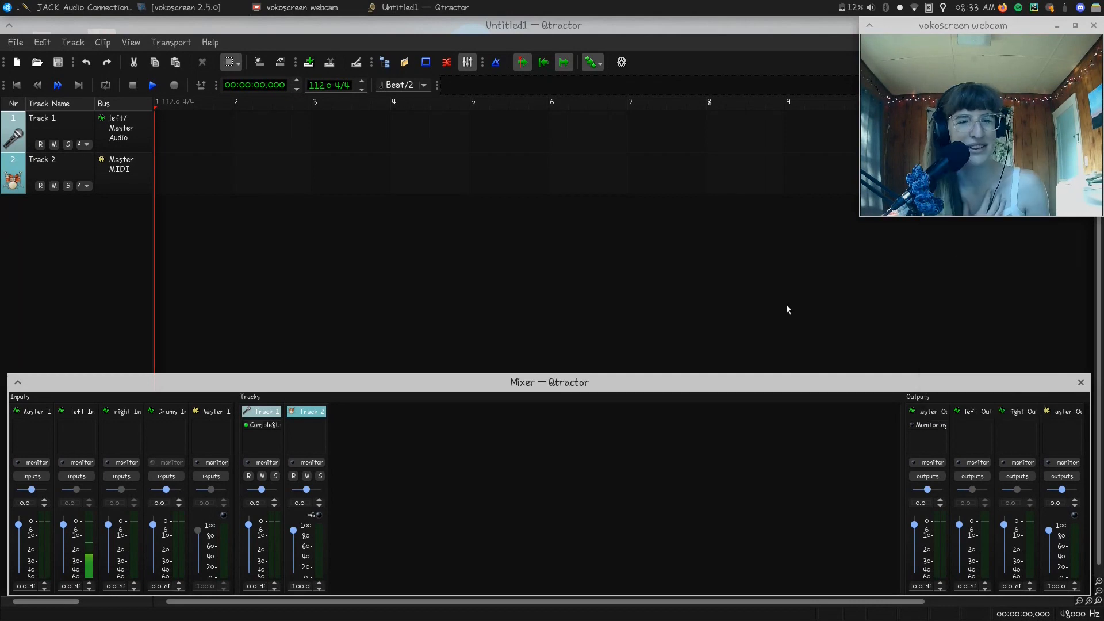
right_click(252, 427)
click(298, 248)
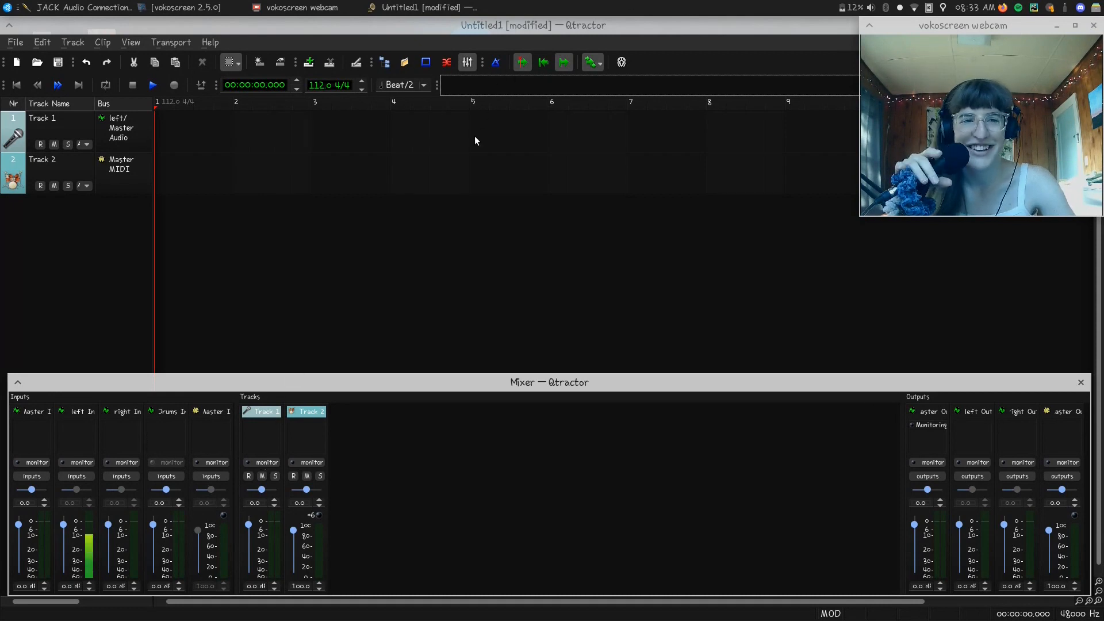
Add the TAP Equalizer plugin to Track 1, activate it, and confirm the track dialog.
double_click(261, 411)
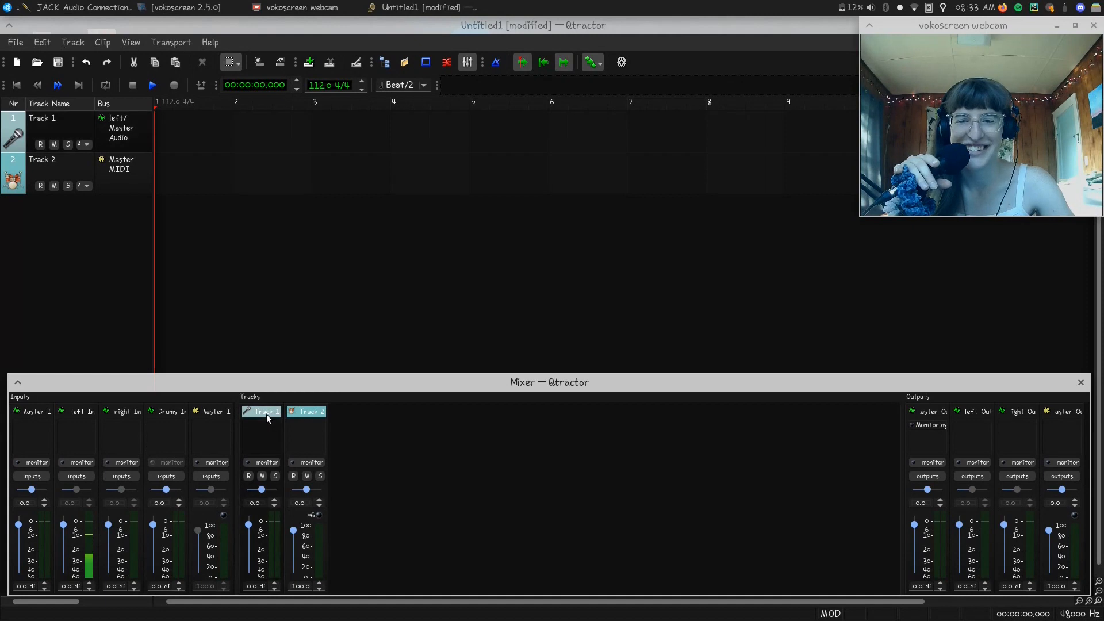
click(459, 232)
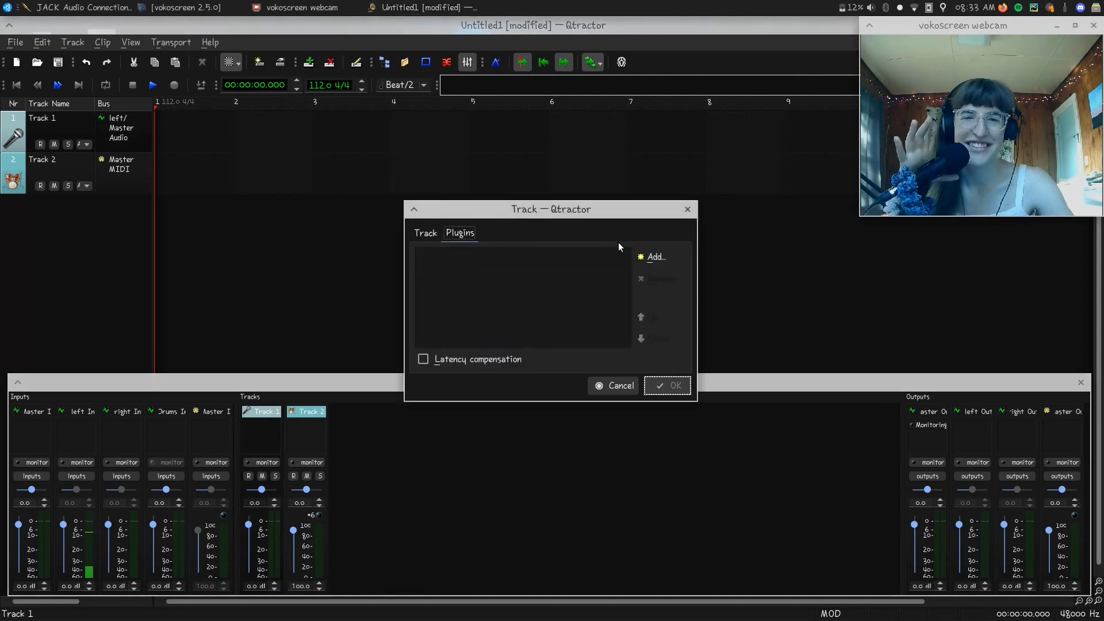
click(649, 256)
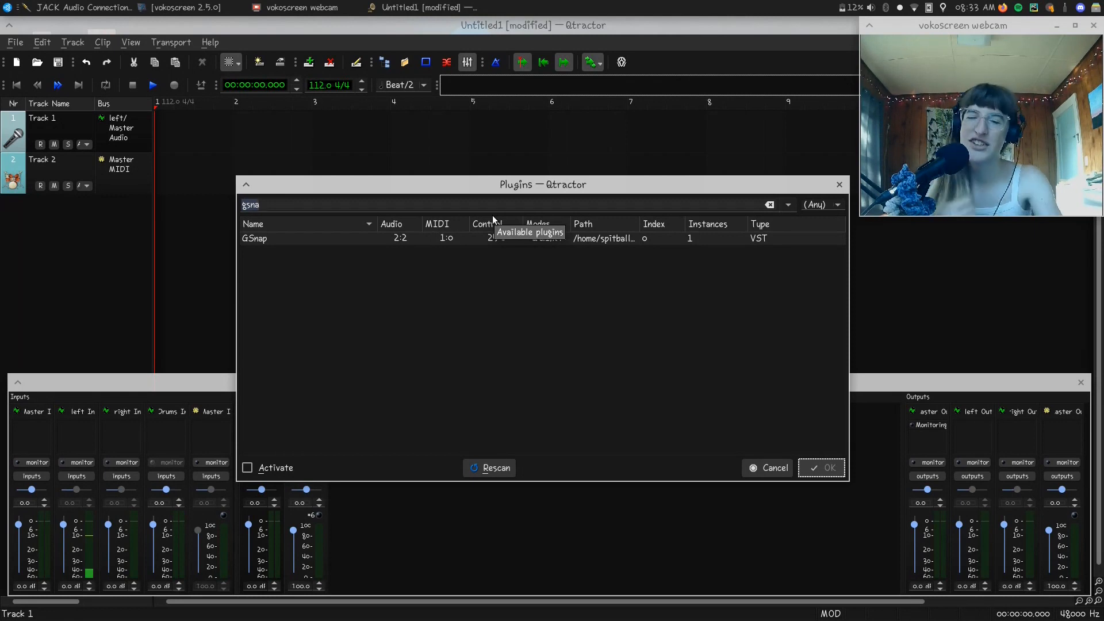
text(totatap eq)
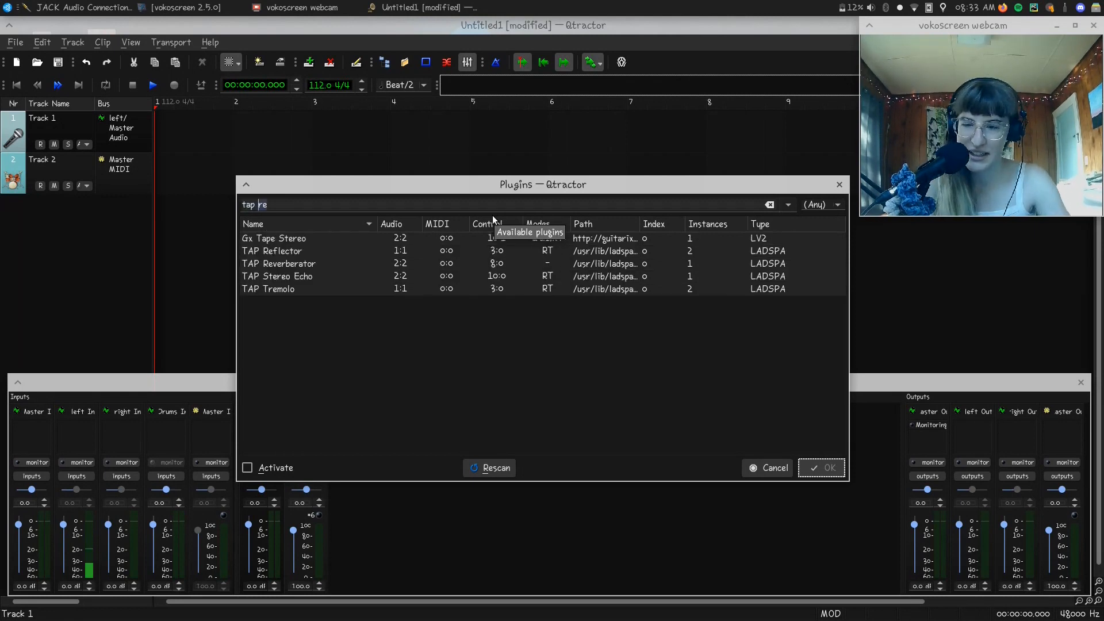
double_click(310, 238)
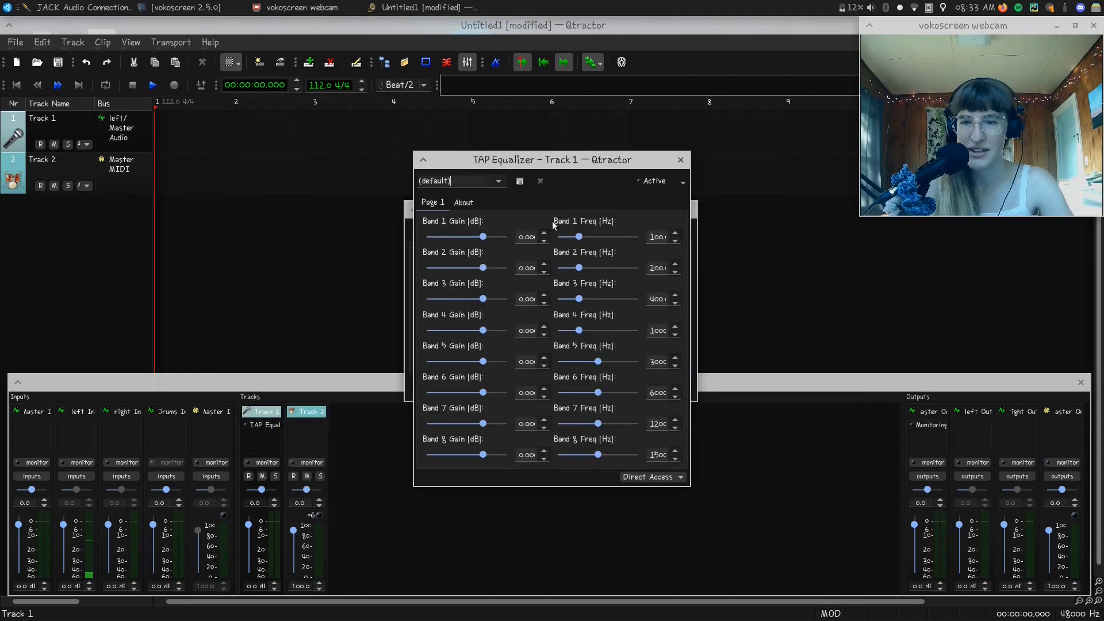
click(654, 181)
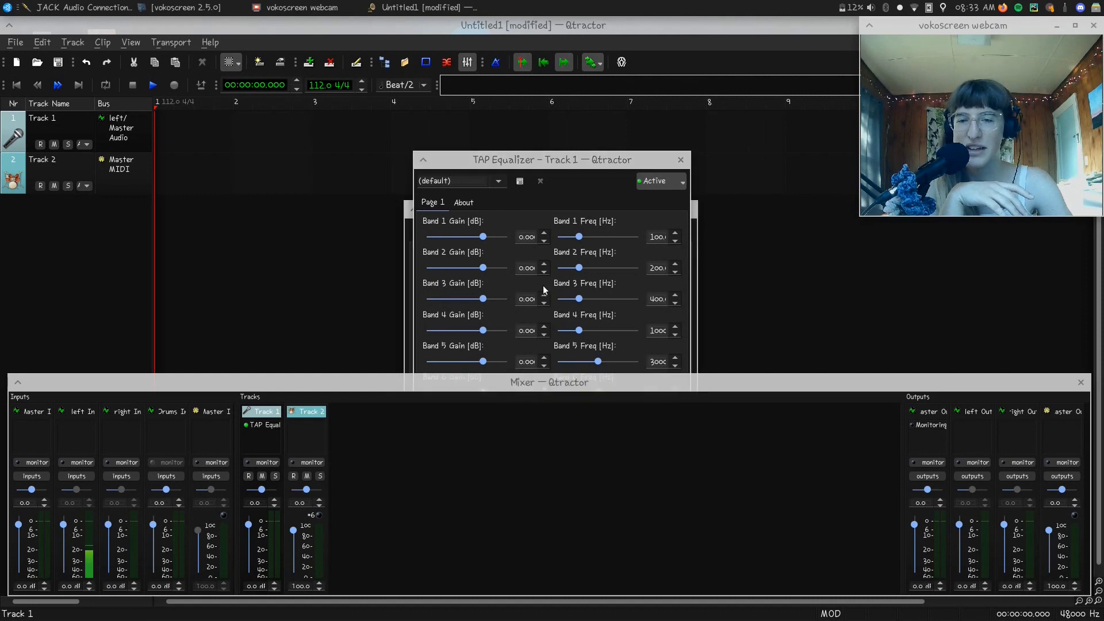
drag(541, 162, 300, 128)
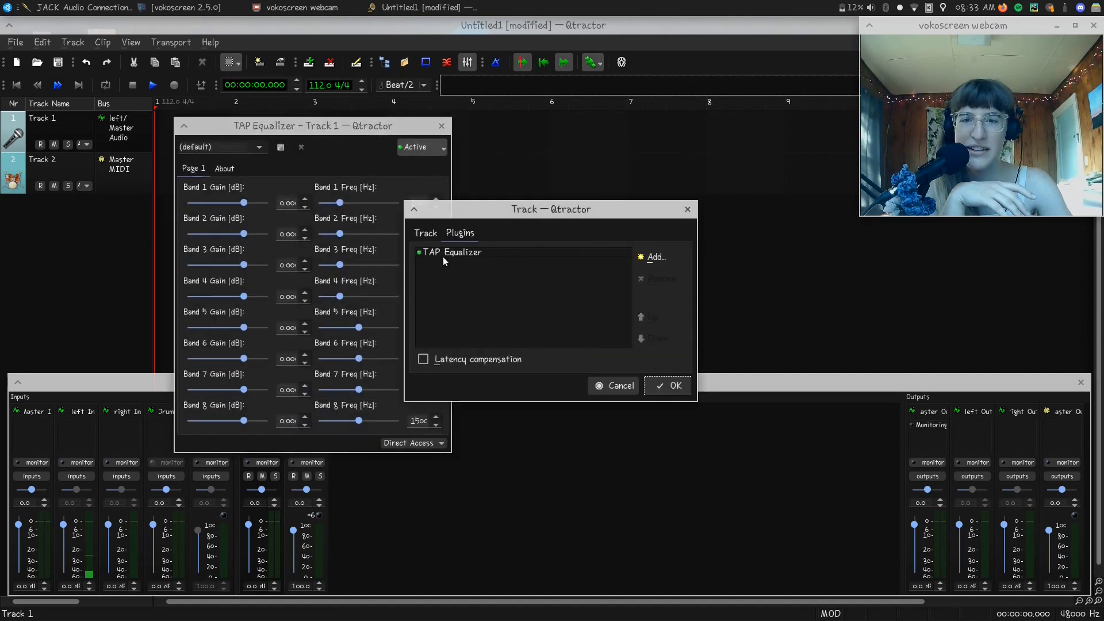
click(669, 384)
Disconnect the system capture_1 port from the PulseAudio inputs in JACK, and turn on monitoring for Track 1 in Qtractor's mixer.
click(104, 8)
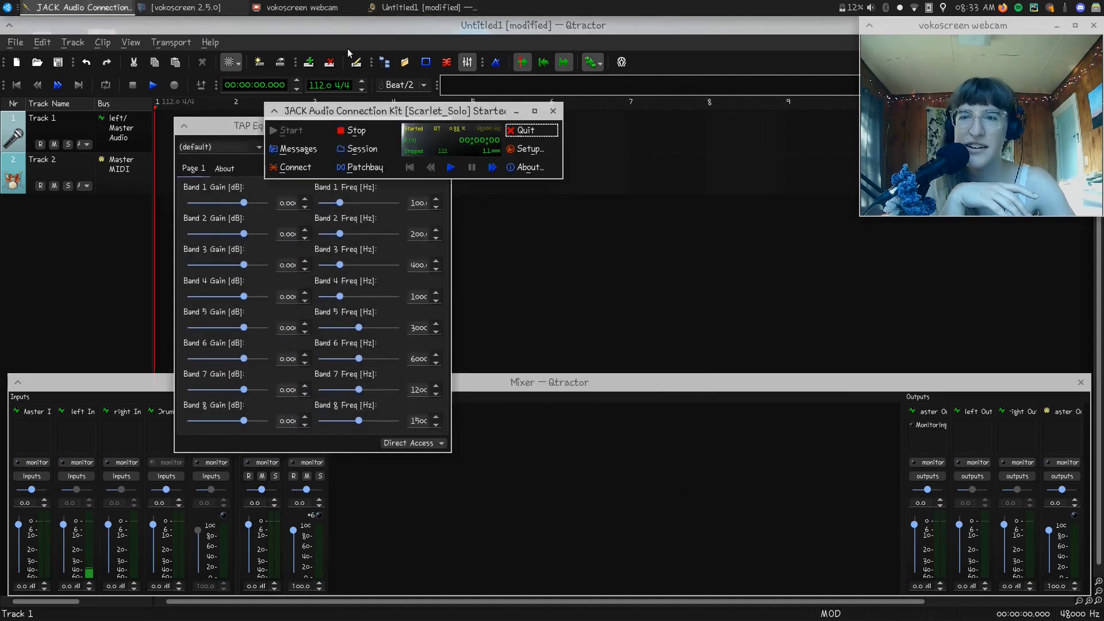
click(295, 167)
click(281, 382)
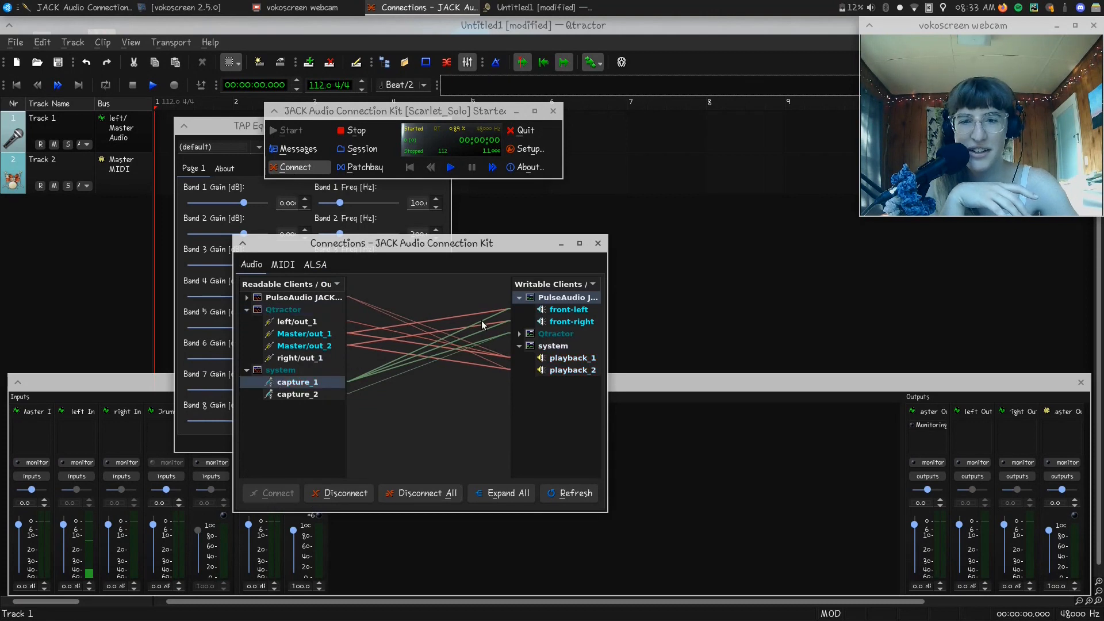
click(343, 496)
click(444, 549)
click(271, 464)
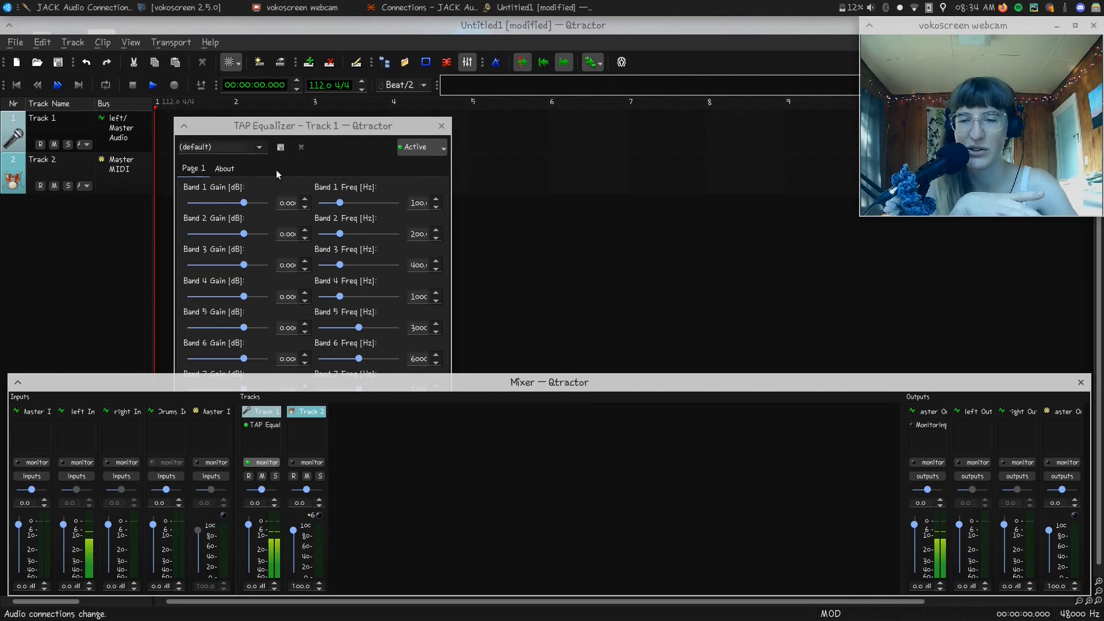
In the equalizer, set the gain to about -17 dB for Band 1, -0.6 for Band 6, -2.8 for Band 7 and 0.4 for Band 3.
click(293, 170)
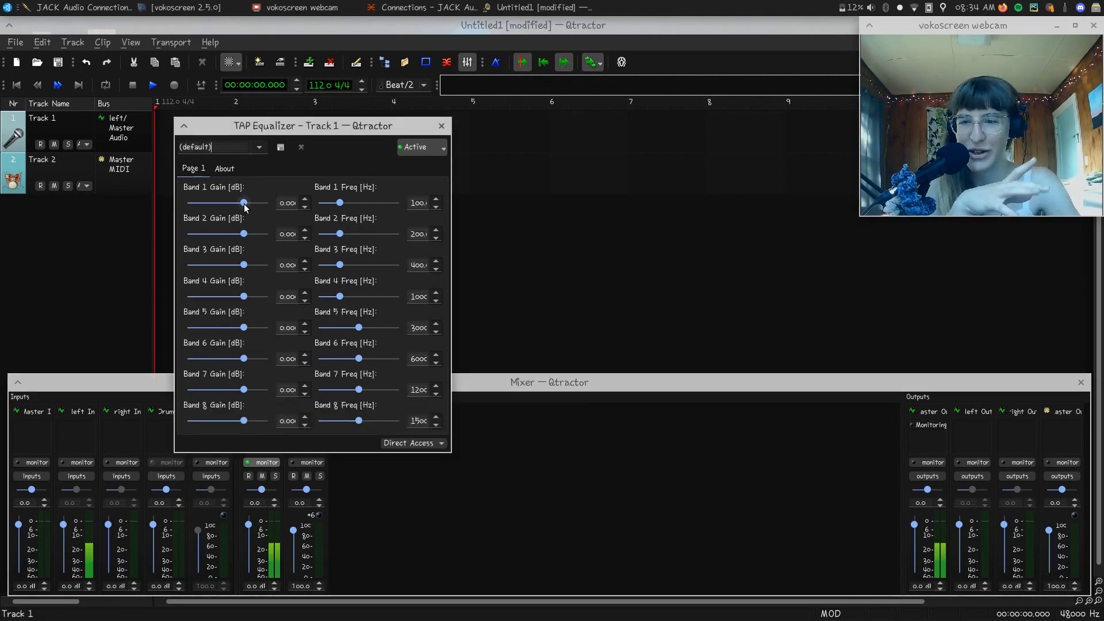
drag(243, 202, 225, 202)
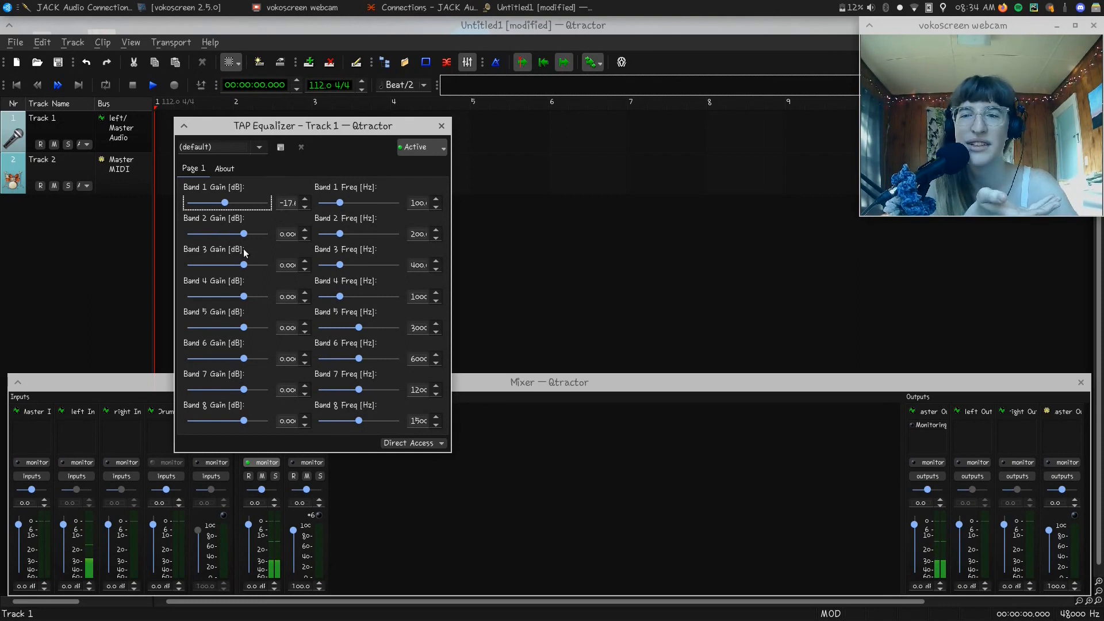
drag(247, 358, 277, 360)
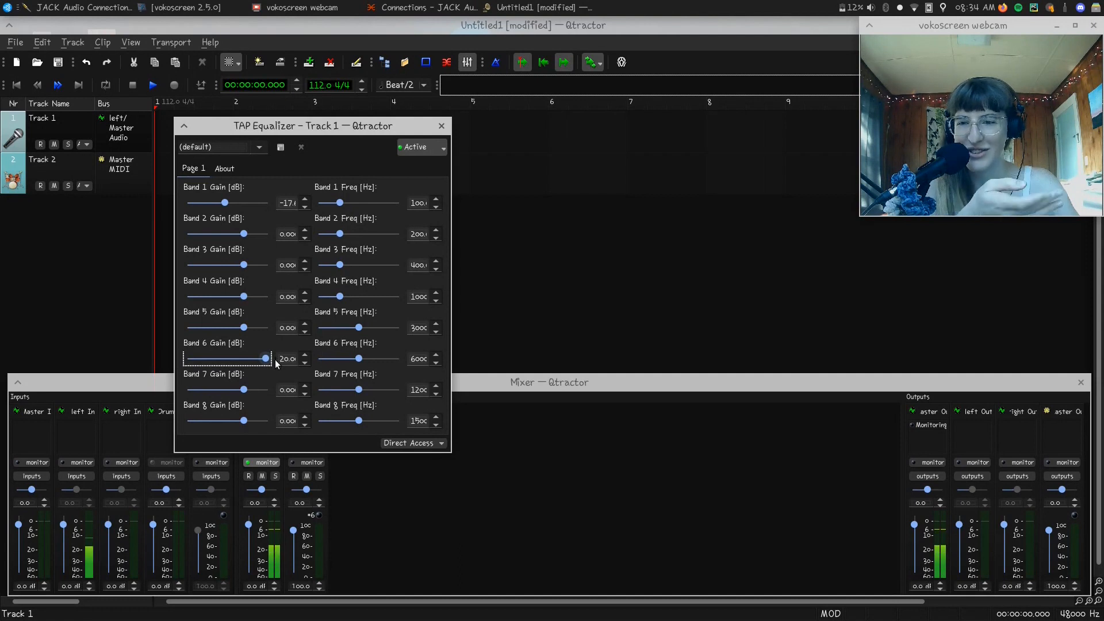
drag(265, 359, 240, 409)
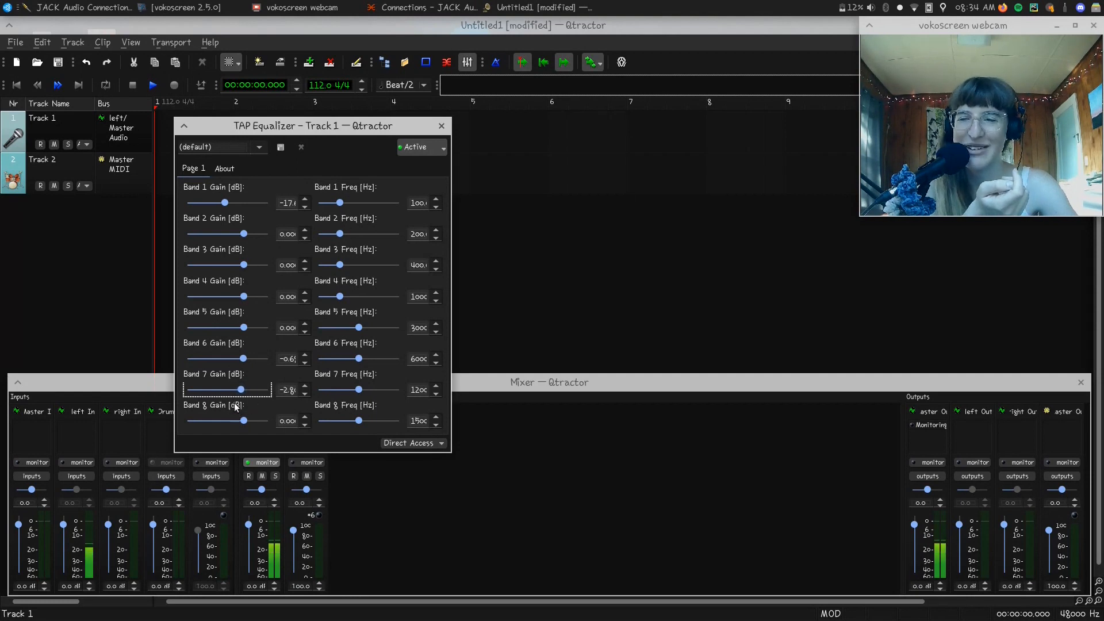
mouse_move(244, 265)
mouse_down()
mouse_move(257, 270)
mouse_move(247, 280)
mouse_up()
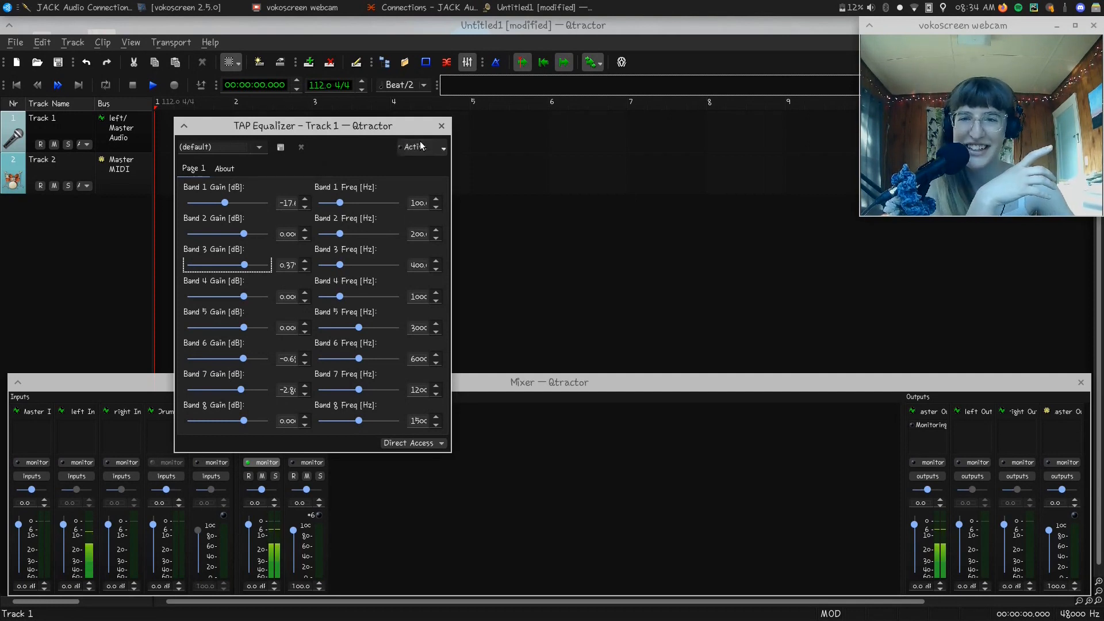
Close the TAP Equalizer window and remove the plugin from Track 1.
click(442, 125)
right_click(260, 426)
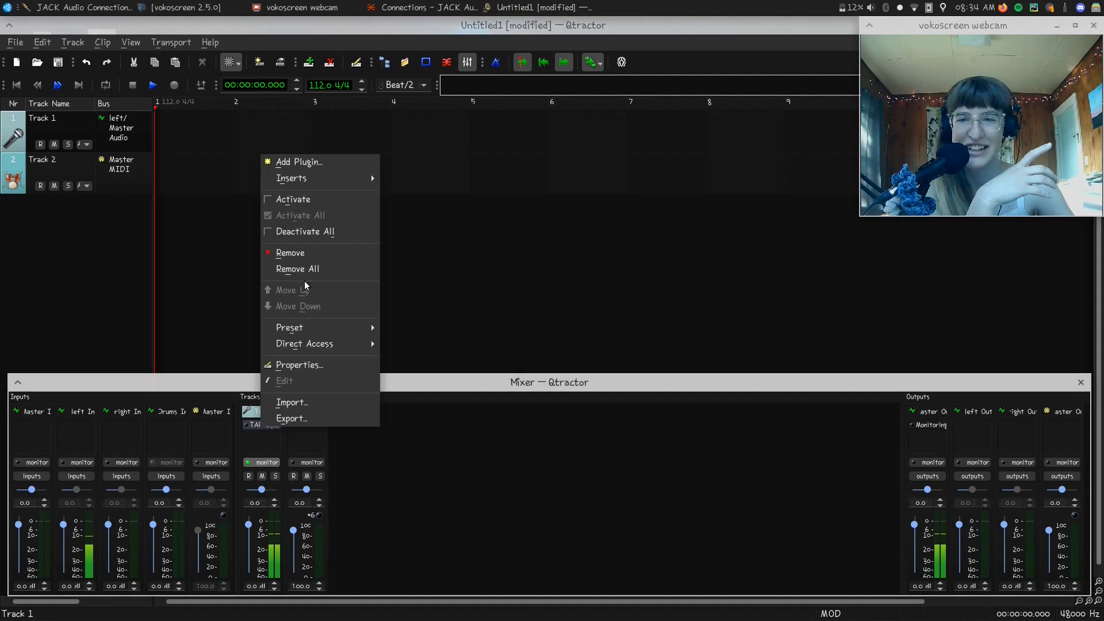
click(291, 255)
Search the plugins for "calf com", add Calf Compressor to Track 1, and move its window clear of the track dialog.
double_click(265, 412)
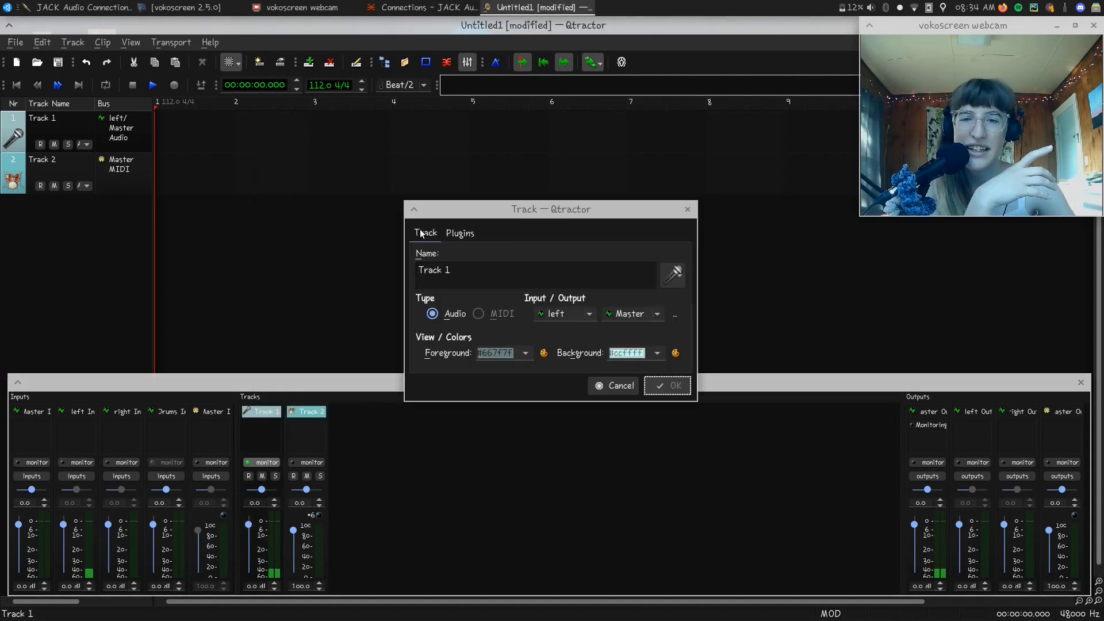
click(459, 234)
click(682, 260)
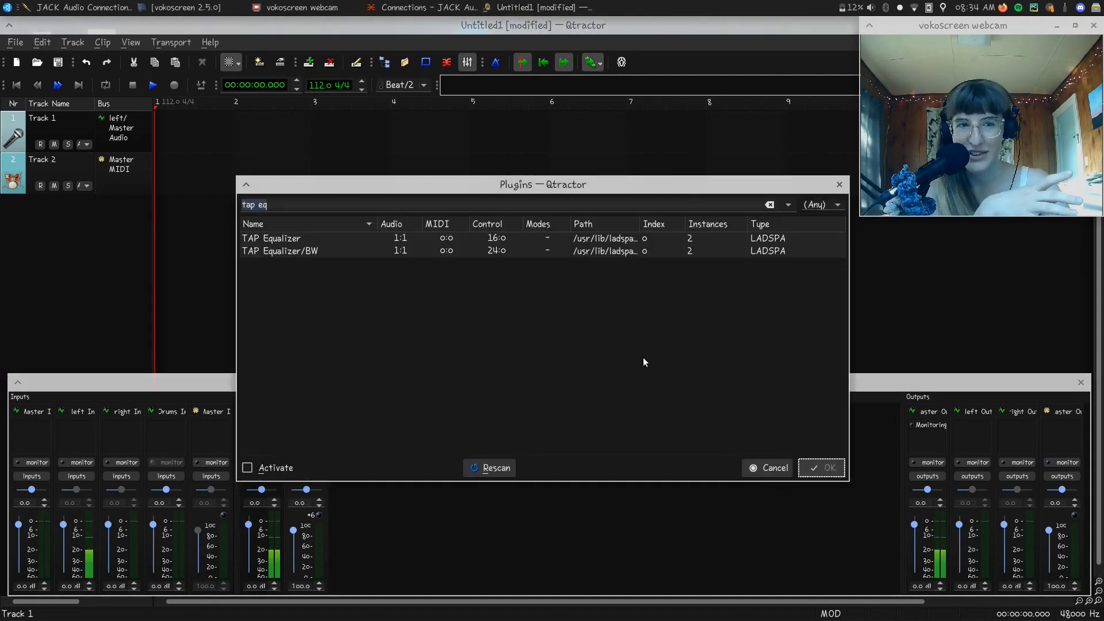
text(calf com)
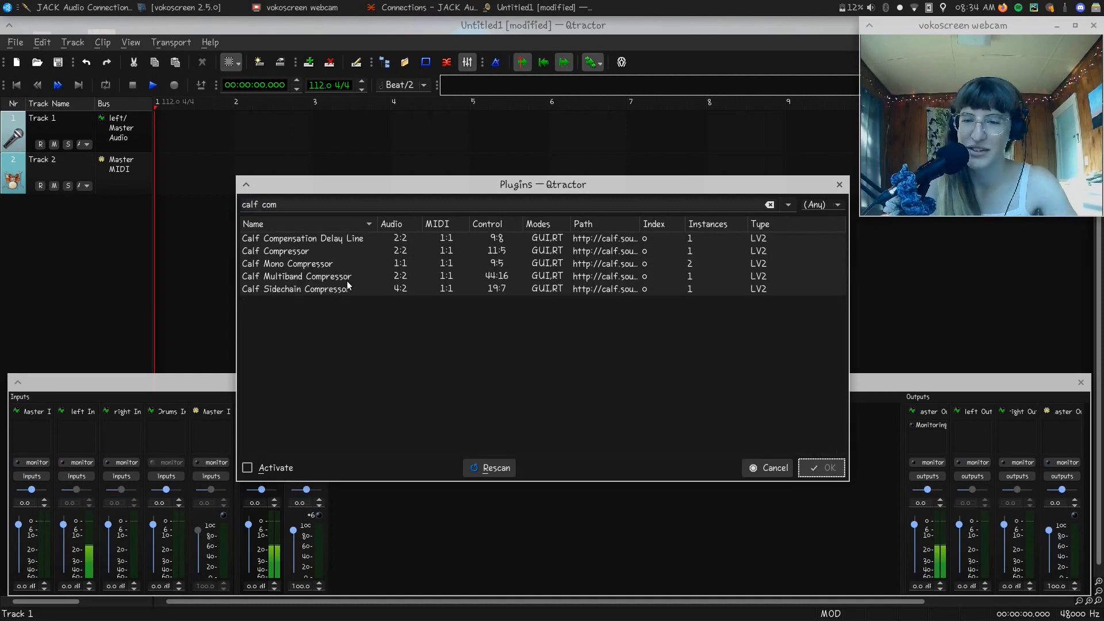
double_click(301, 250)
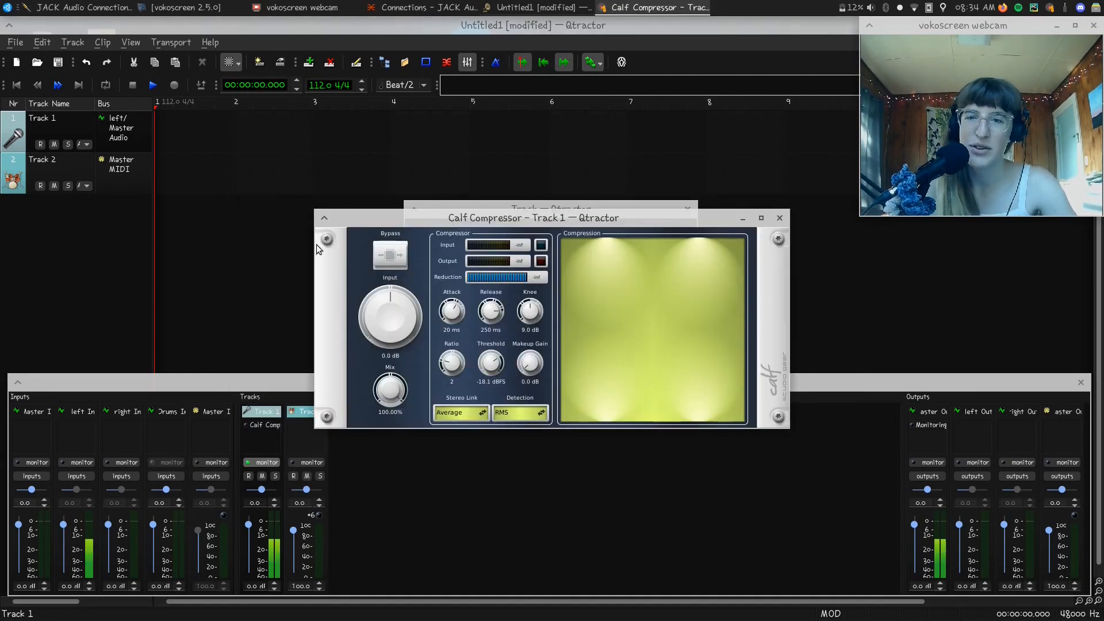
drag(585, 221, 475, 330)
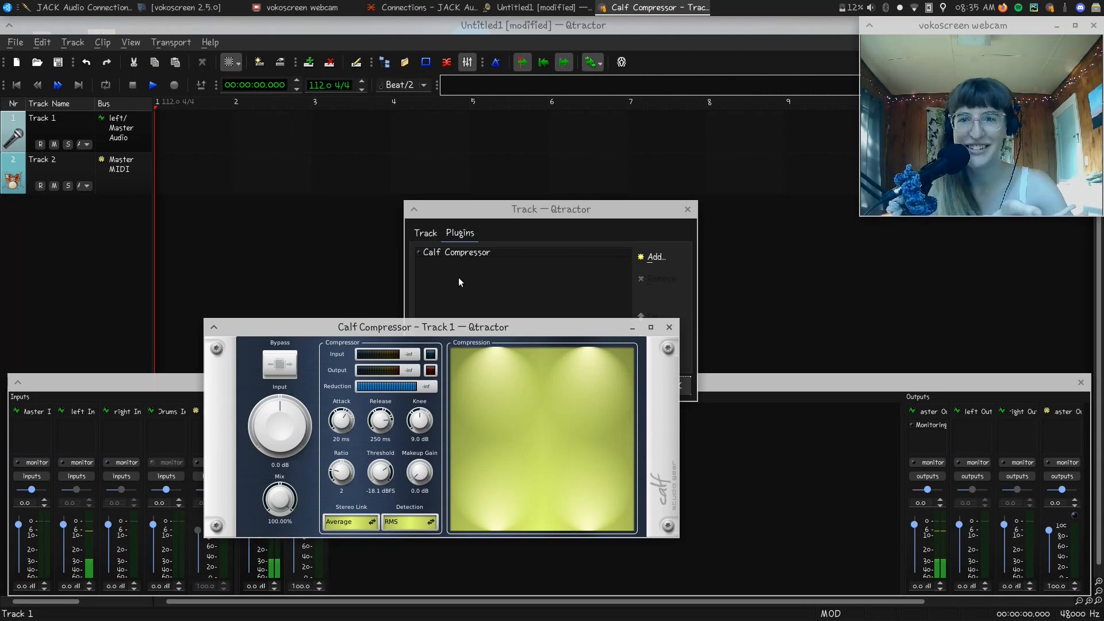
Activate the Calf Compressor and set its ratio to about 2.572 and its threshold to about -15.2 dBFS.
double_click(419, 251)
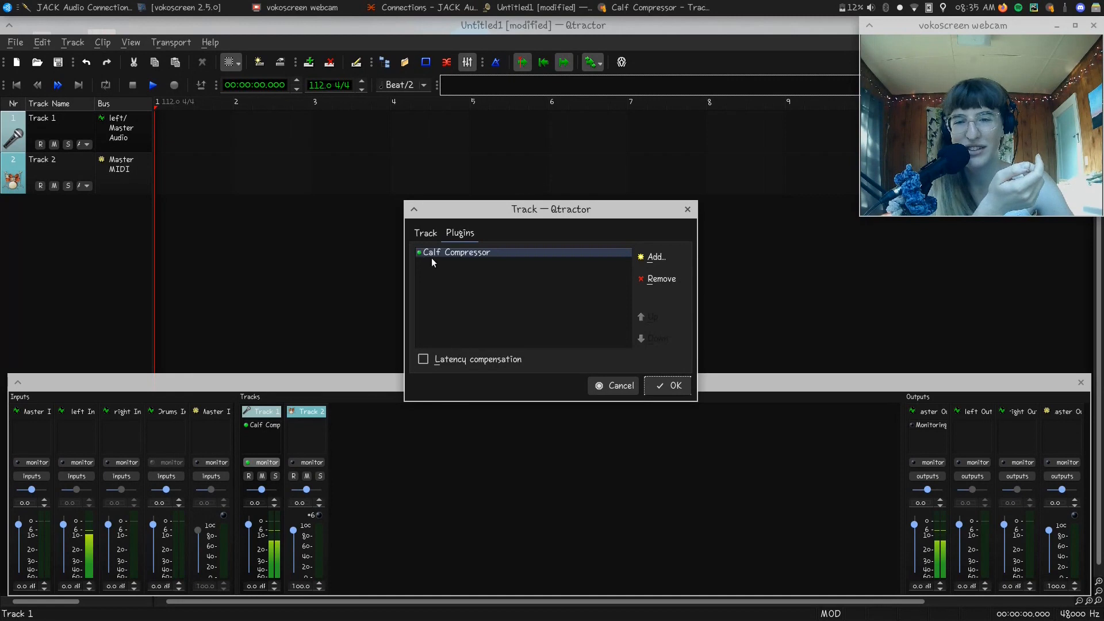
double_click(496, 252)
drag(508, 338, 361, 183)
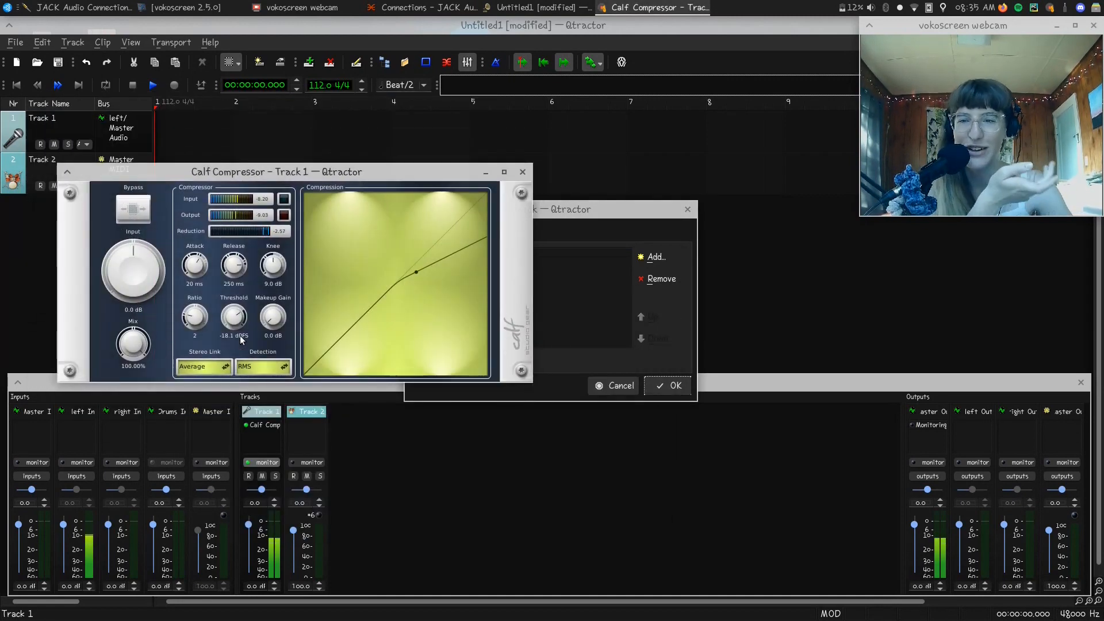
drag(241, 319, 190, 315)
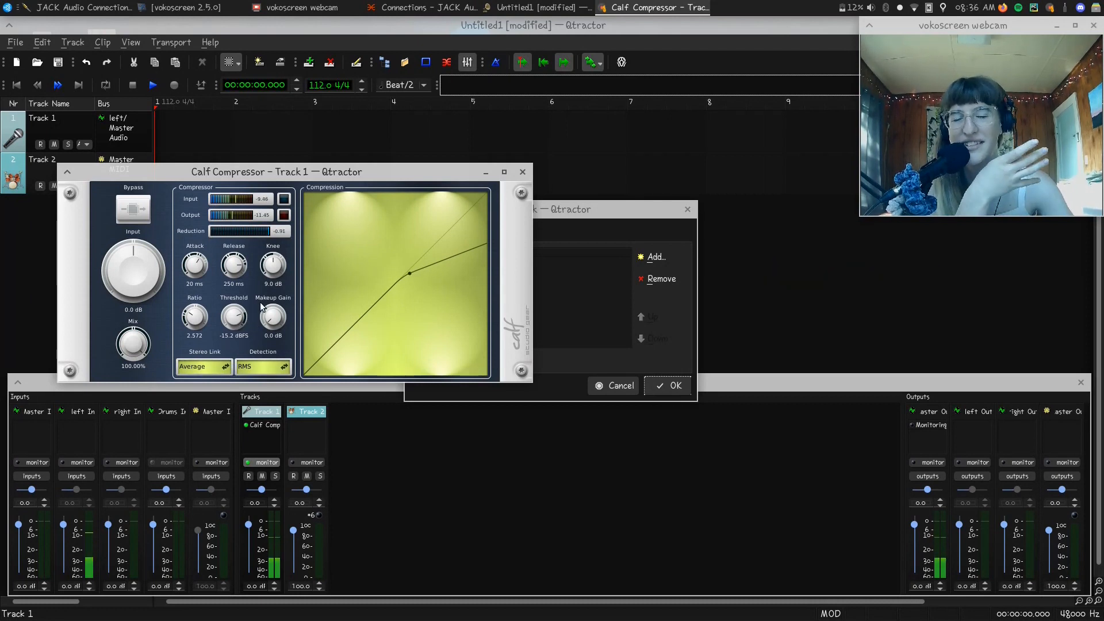
Close the Calf Compressor window and remove the plugin from Track 1.
click(522, 172)
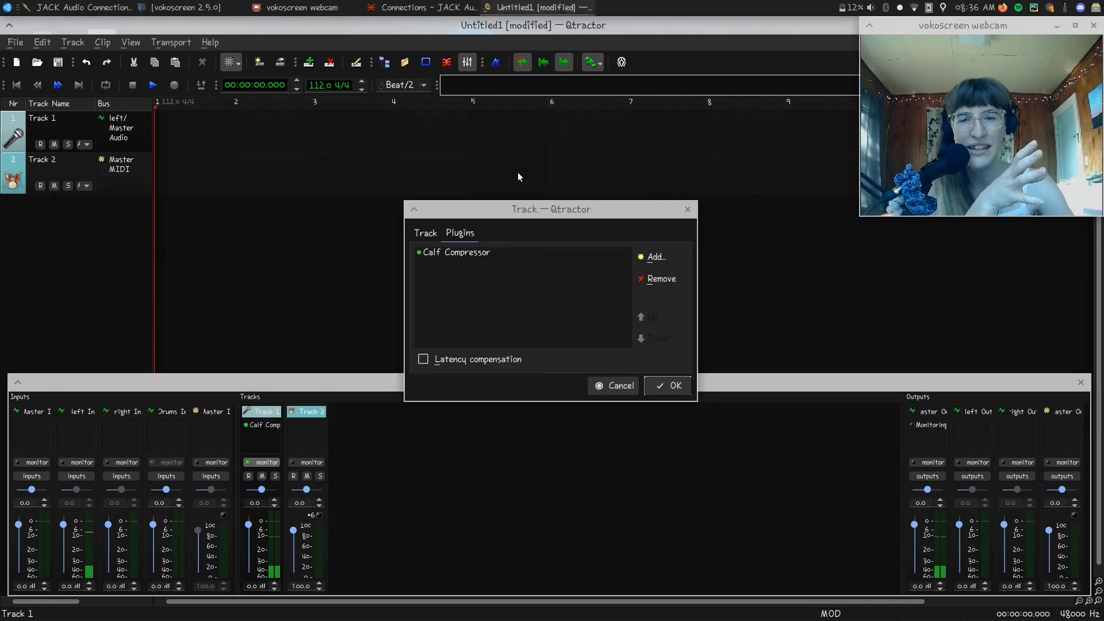
click(447, 252)
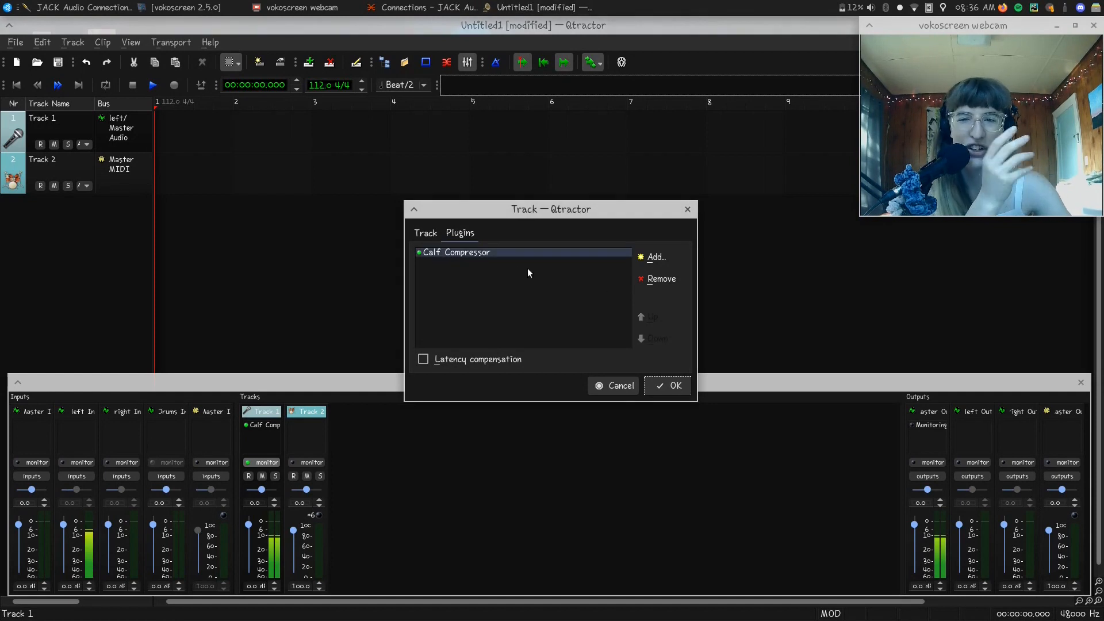
click(650, 283)
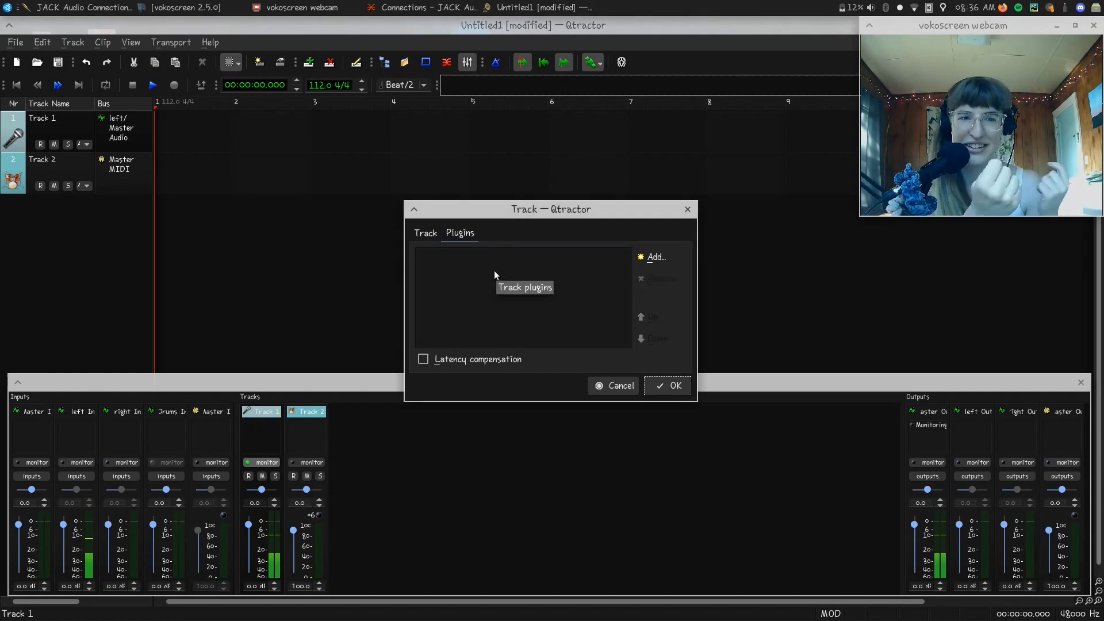
Search the plugins for "pop", add Pop2 to Track 1, and activate it.
click(650, 259)
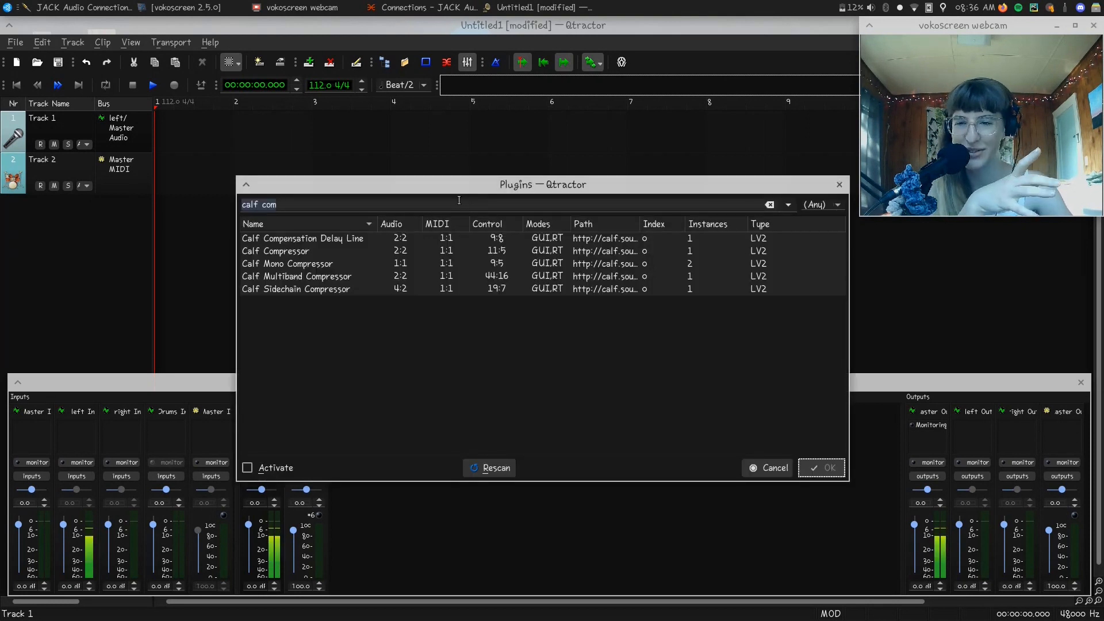
text(pop)
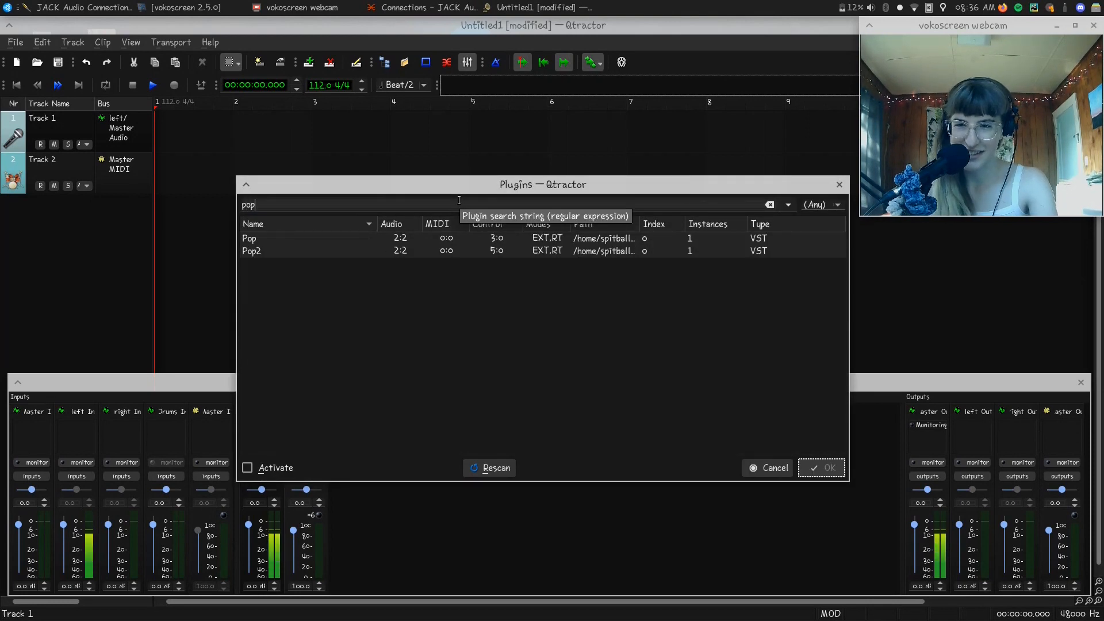
double_click(271, 250)
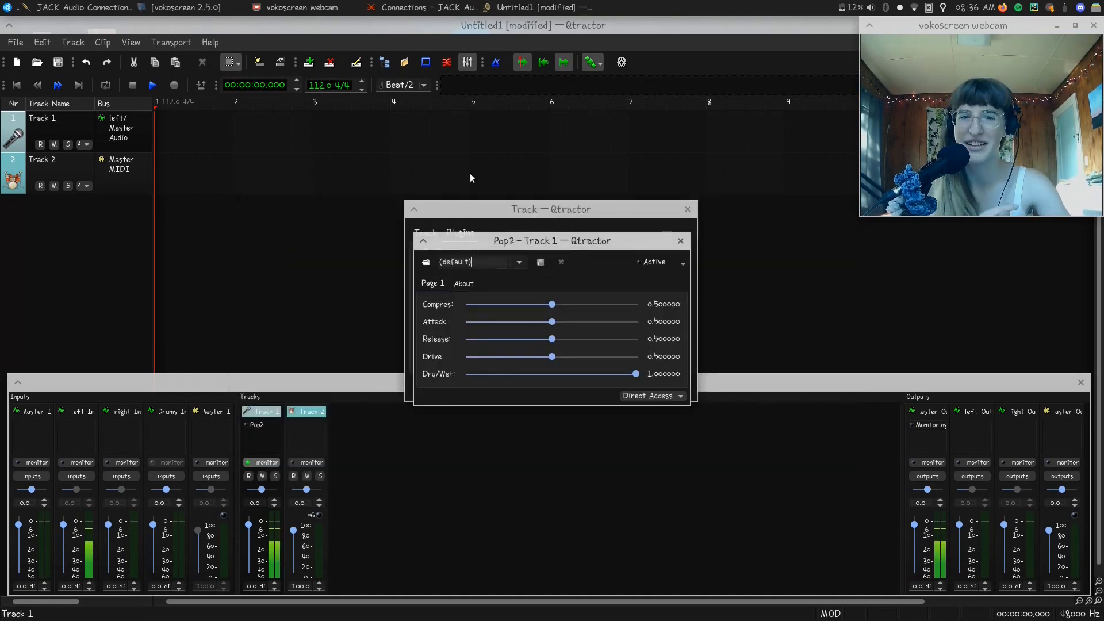
click(660, 264)
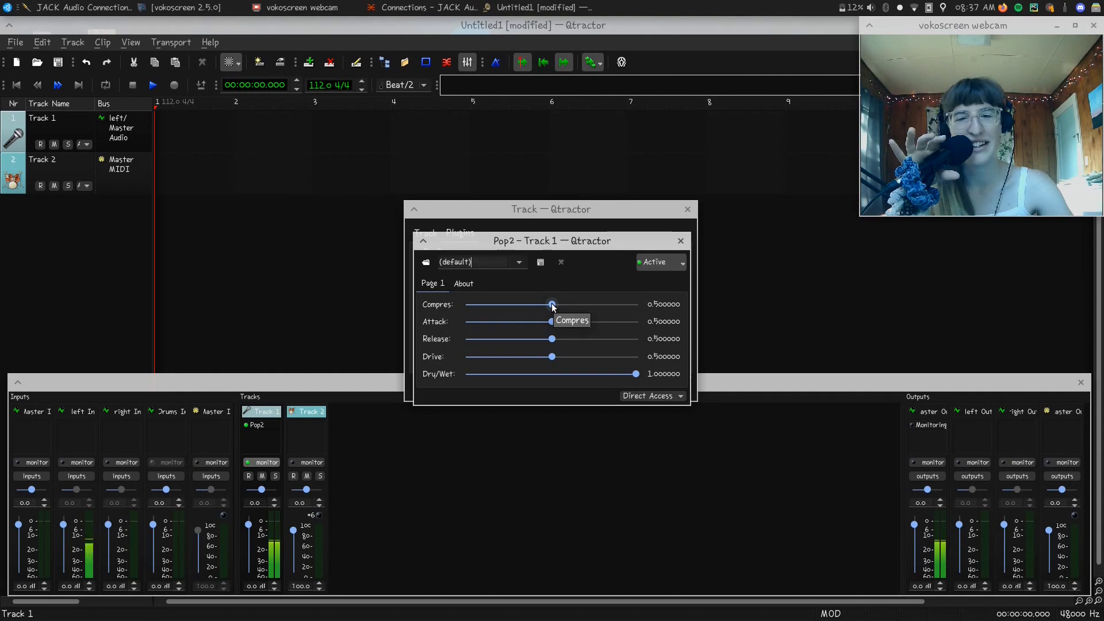
Set Pop2's compression to about 0.58, Attack and Release to 0, Drive to 1, and Dry/Wet to about 0.575.
drag(561, 306, 637, 314)
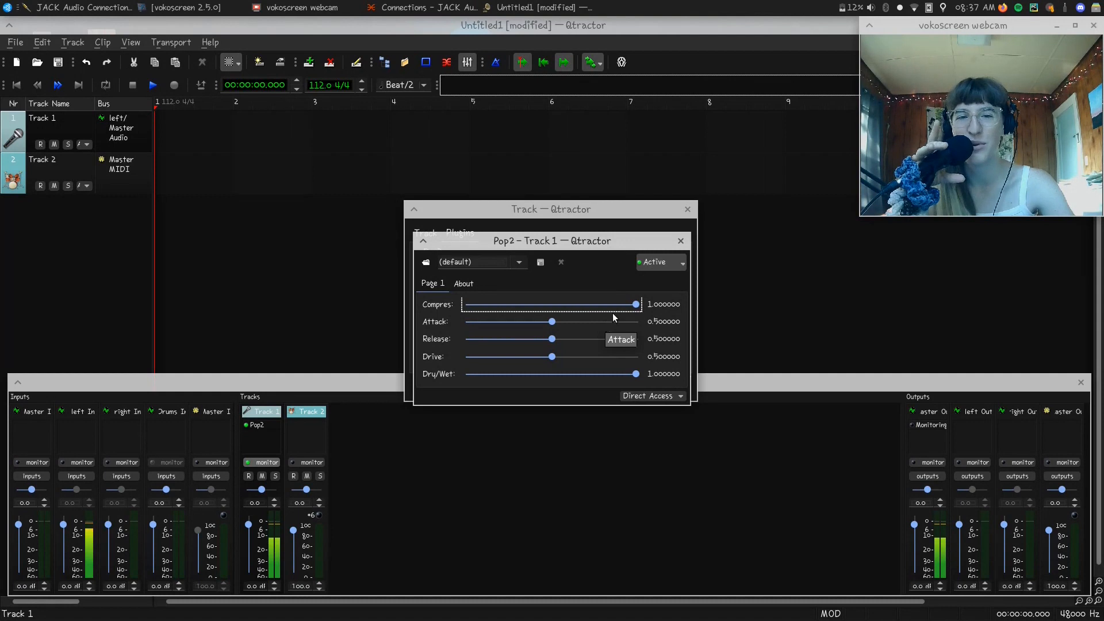
drag(637, 304, 595, 329)
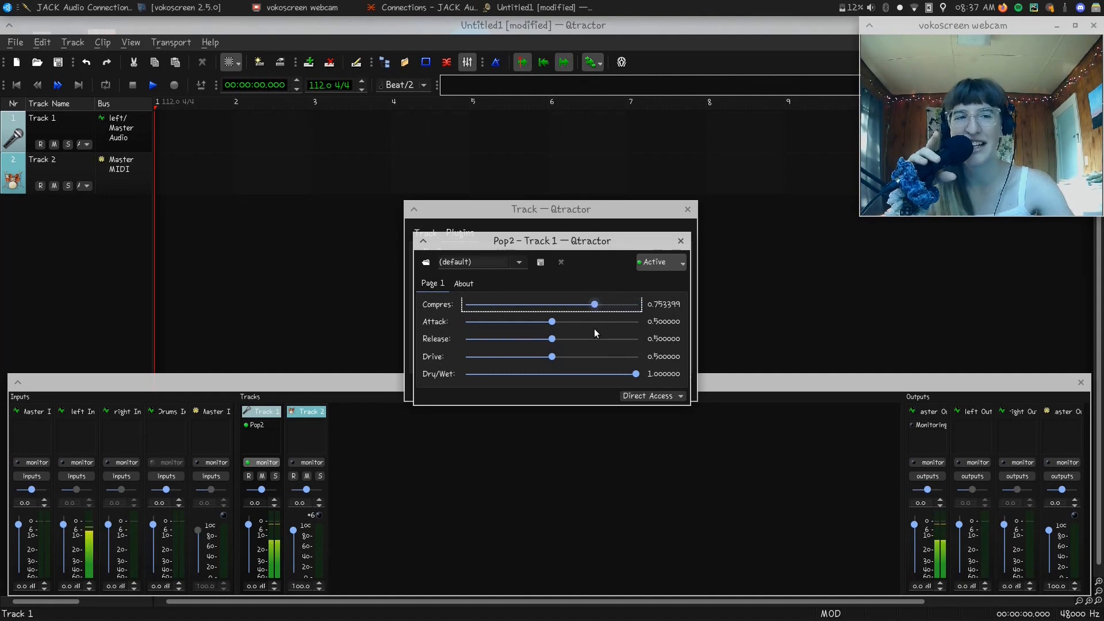
drag(595, 329, 642, 369)
drag(552, 321, 446, 355)
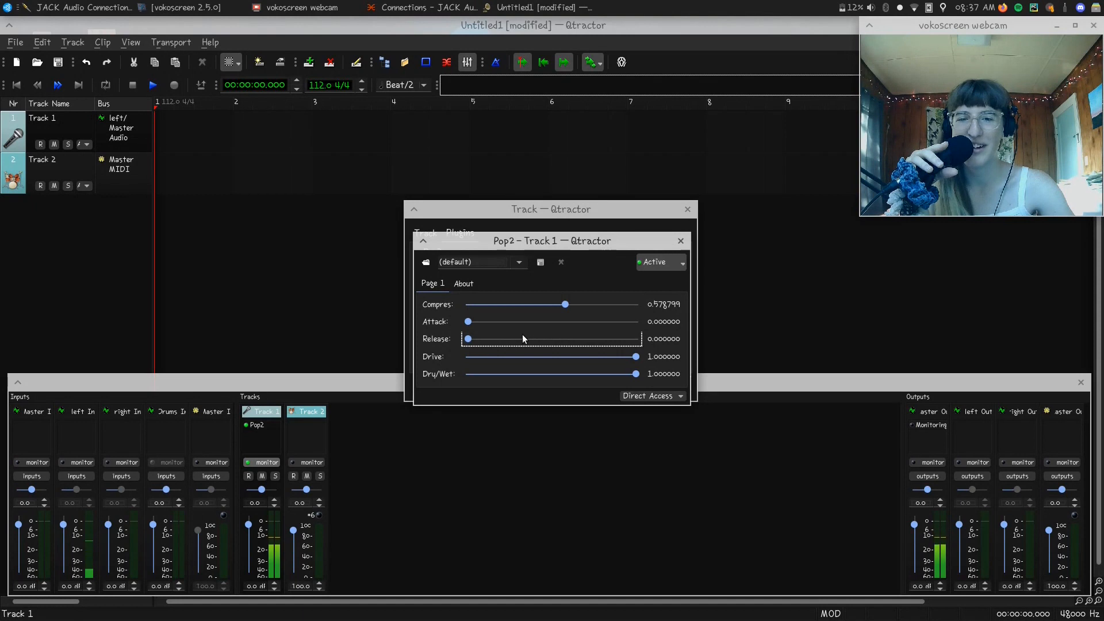
drag(637, 376, 563, 396)
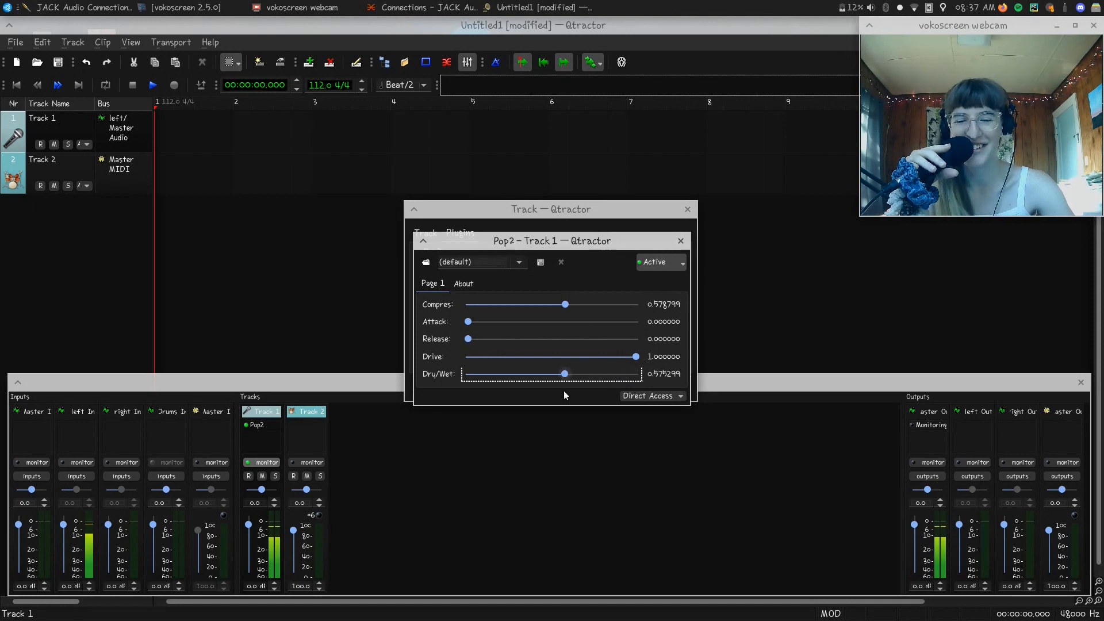
Close the Pop2 window, deactivate the plugin, and remove it from Track 1.
click(680, 240)
click(418, 253)
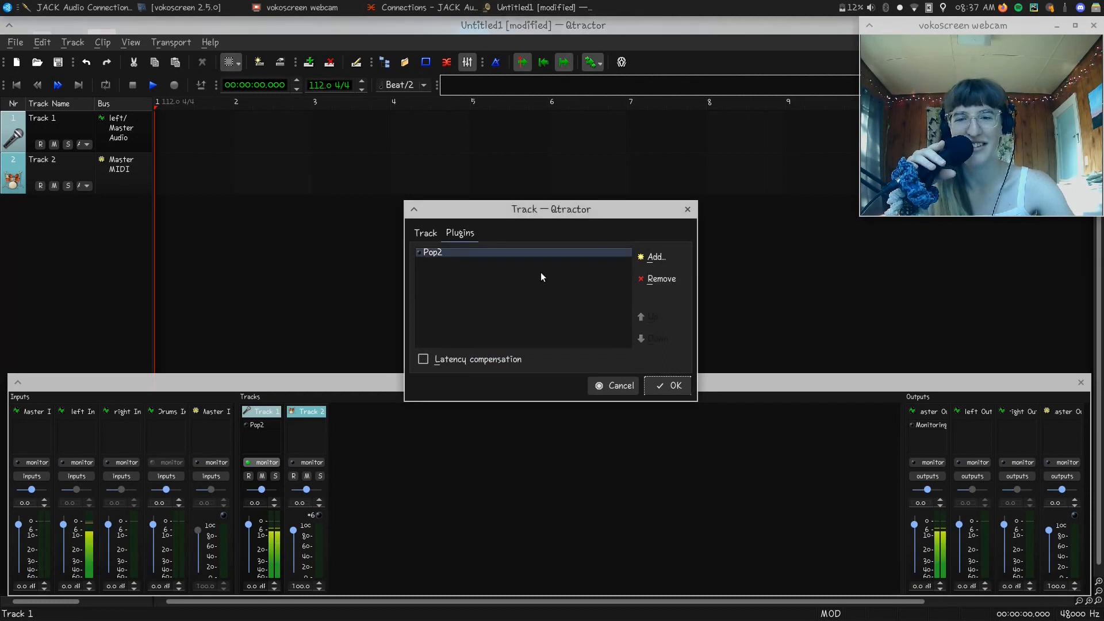
click(645, 279)
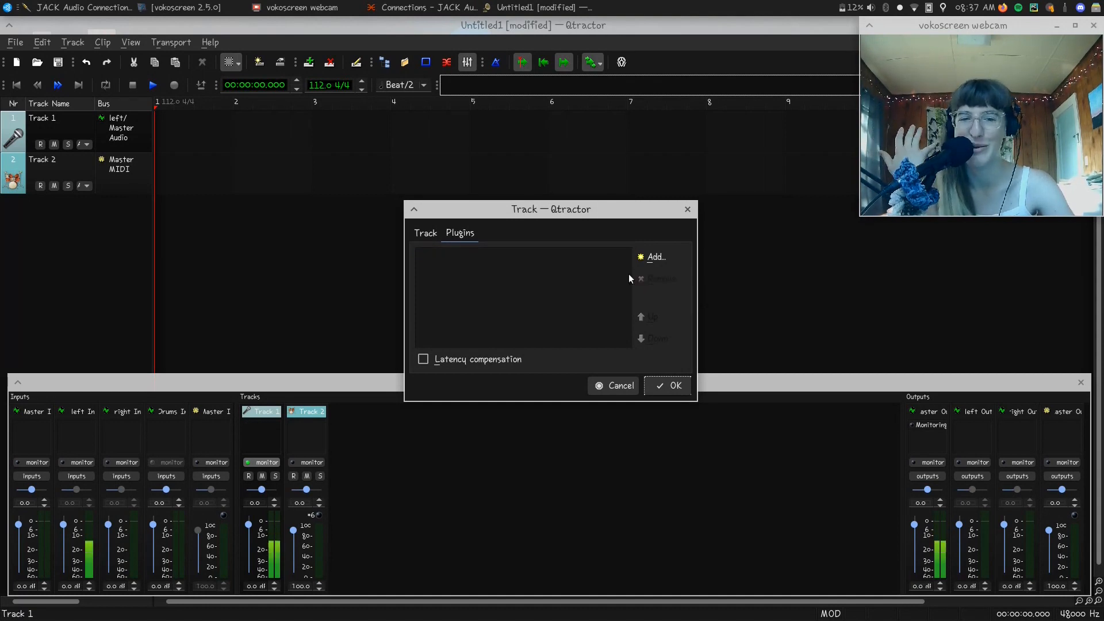
Search the plugins for "fatho" and add FathomFive to Track 1.
click(655, 257)
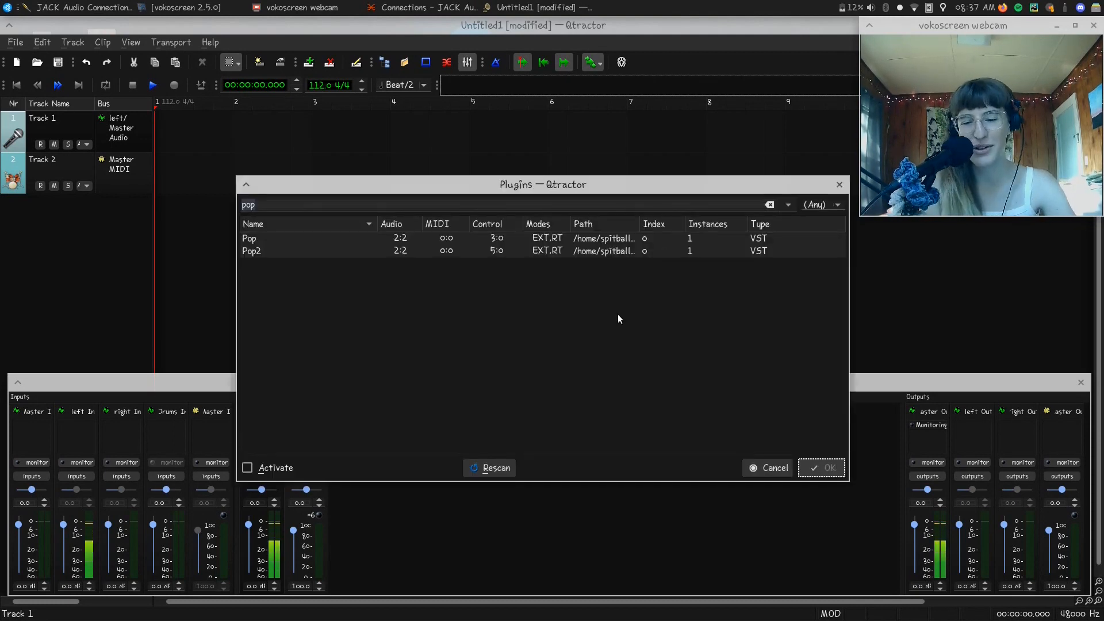
text(fatho)
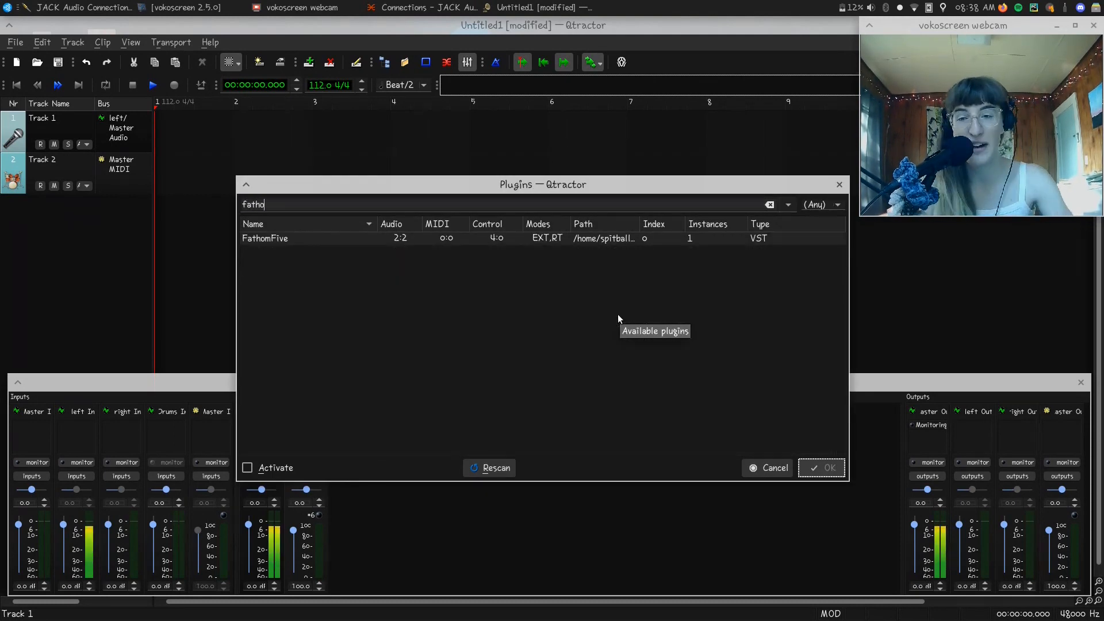
double_click(303, 238)
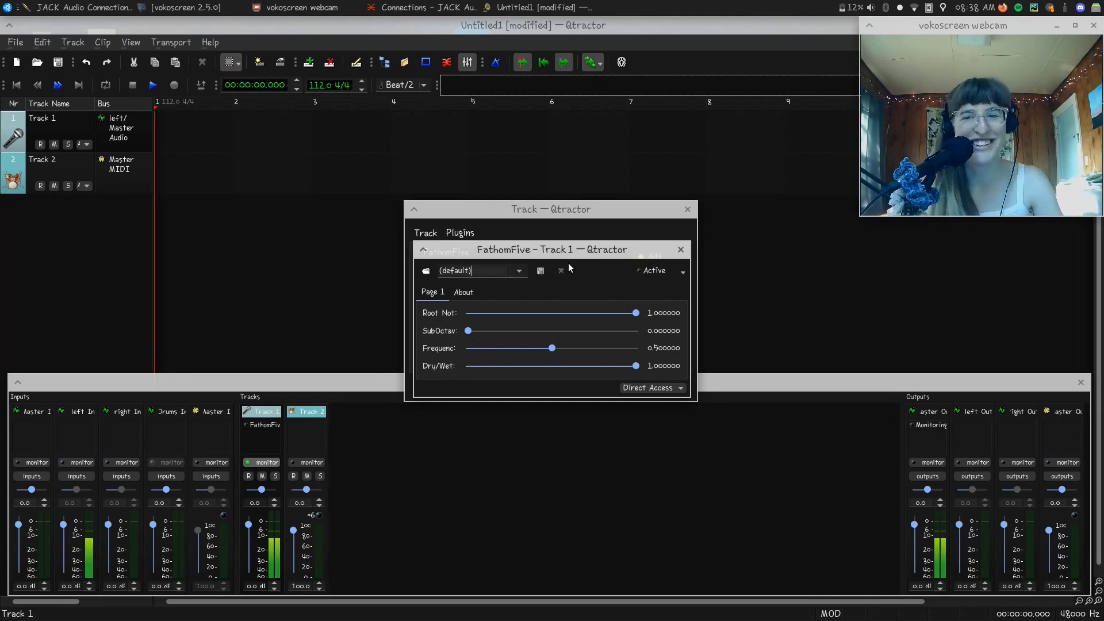
Activate FathomFive and lower its Dry/Wet to about 0.815, then return it to 1.
click(656, 275)
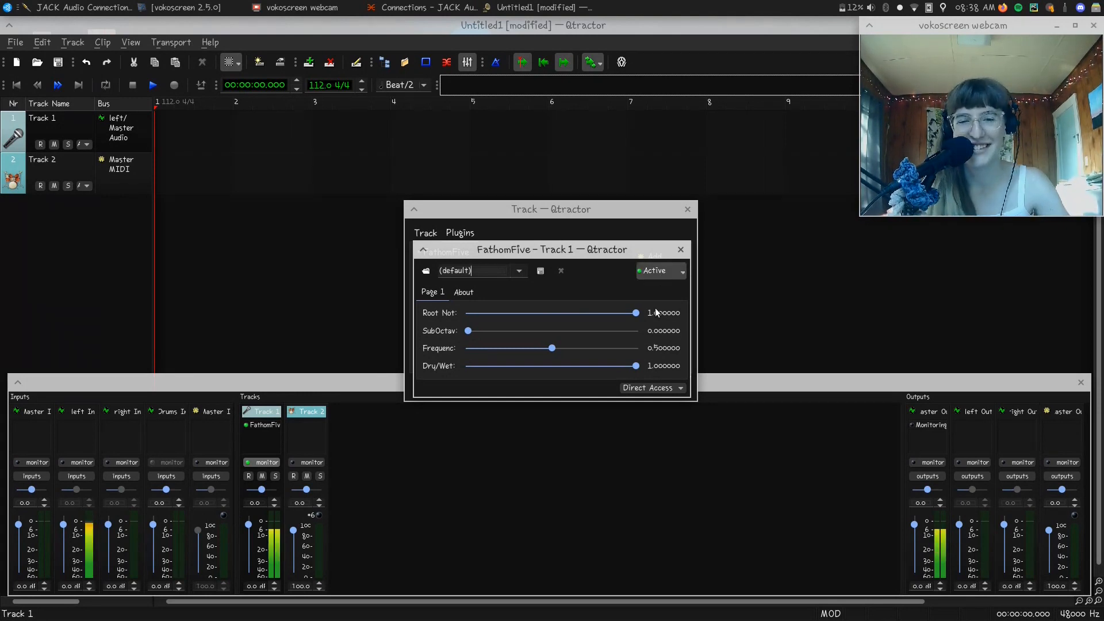
drag(630, 369, 605, 370)
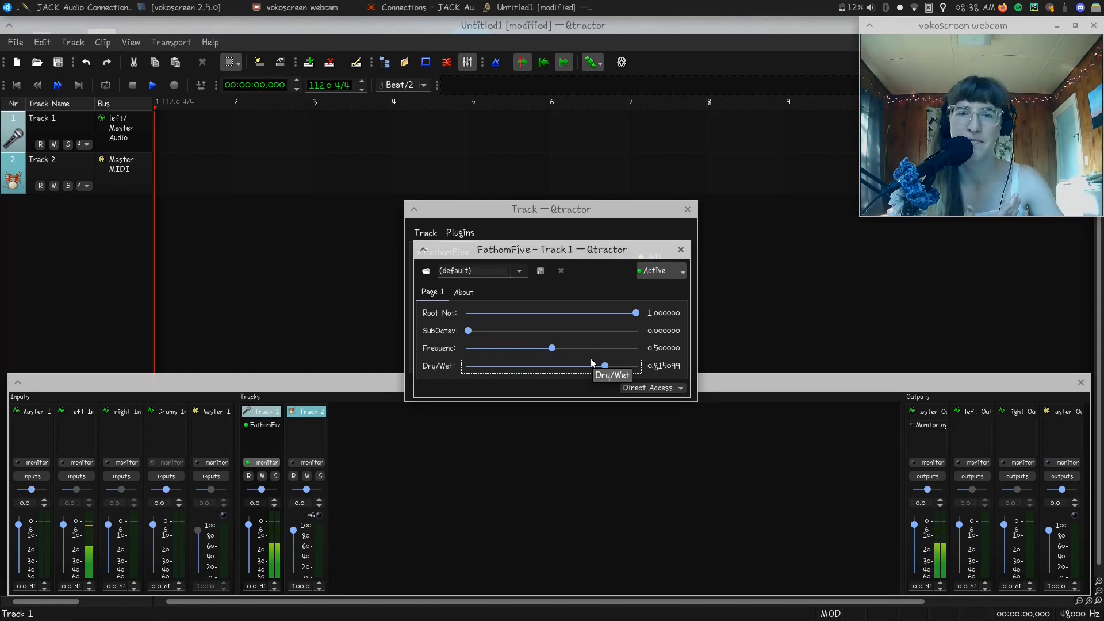
drag(605, 366, 637, 369)
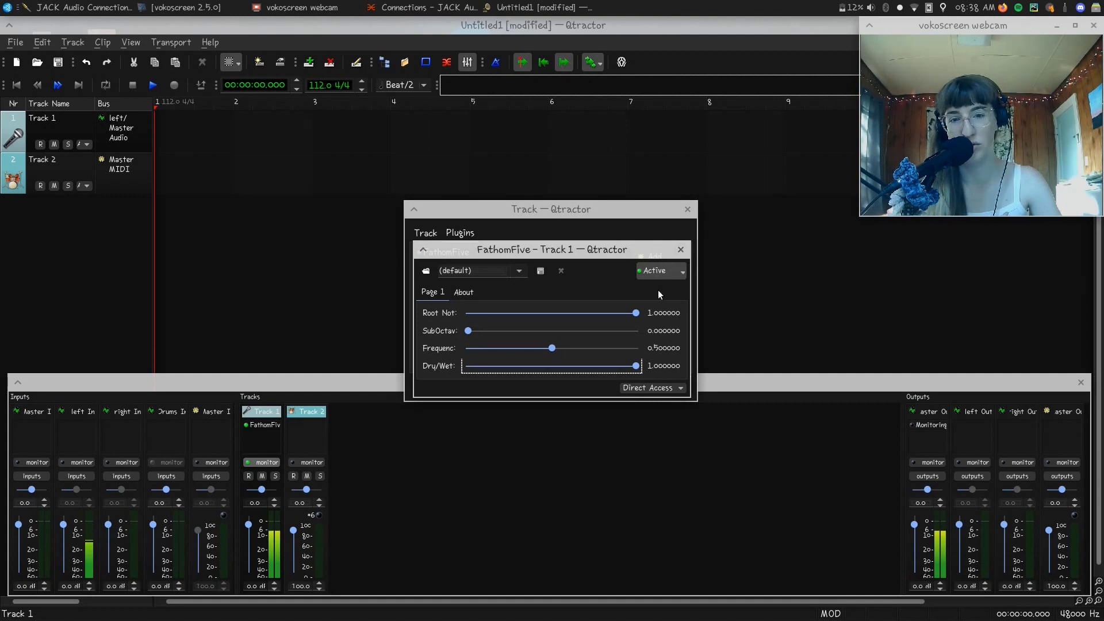
Close the FathomFive window and remove the plugin from Track 1.
click(681, 249)
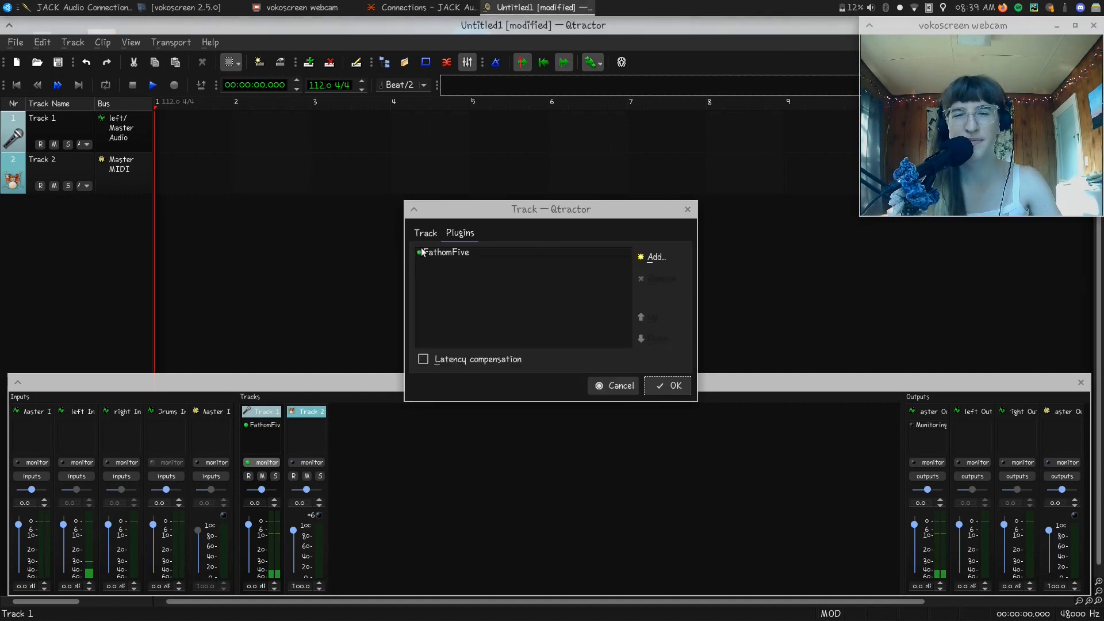
click(418, 251)
click(644, 279)
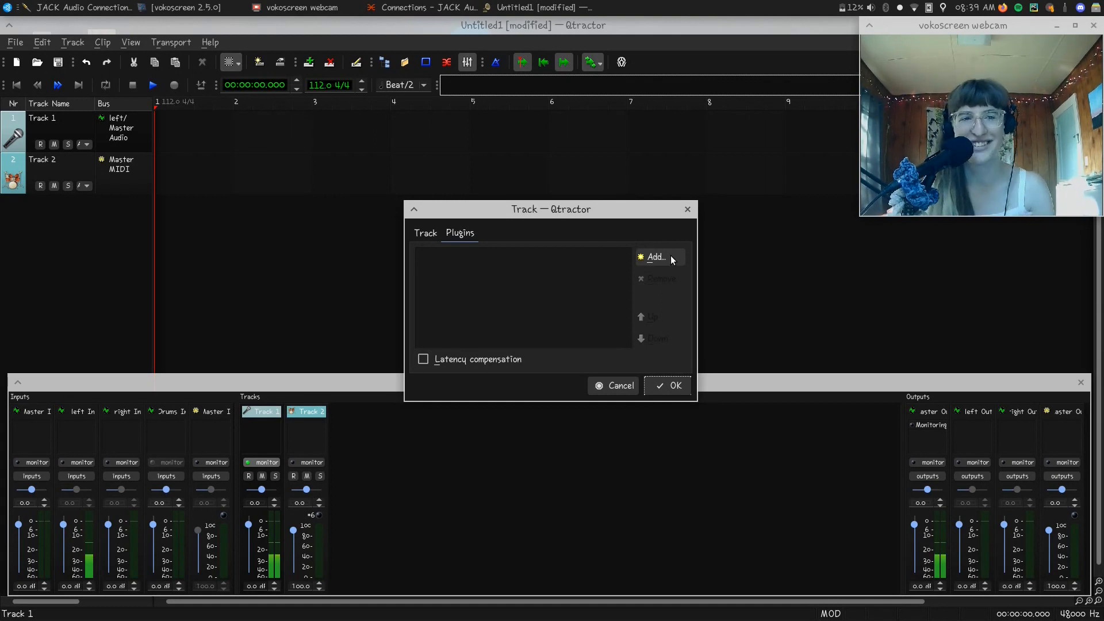
Search the plugins for "tap rev" and add TAP Reverberator to Track 1.
click(671, 255)
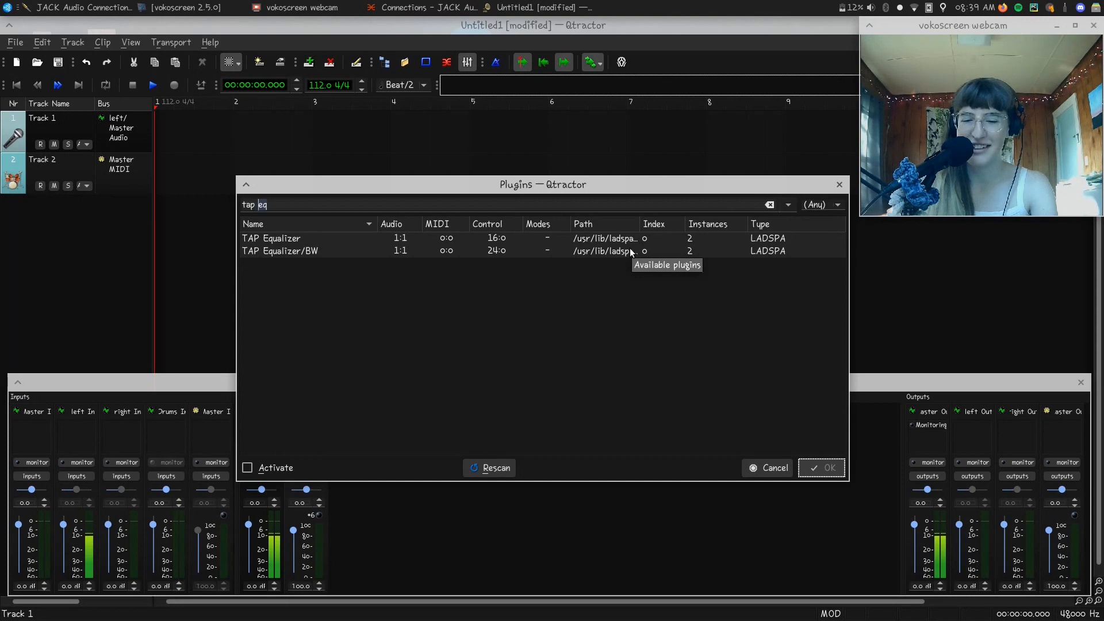
text(rev)
click(264, 242)
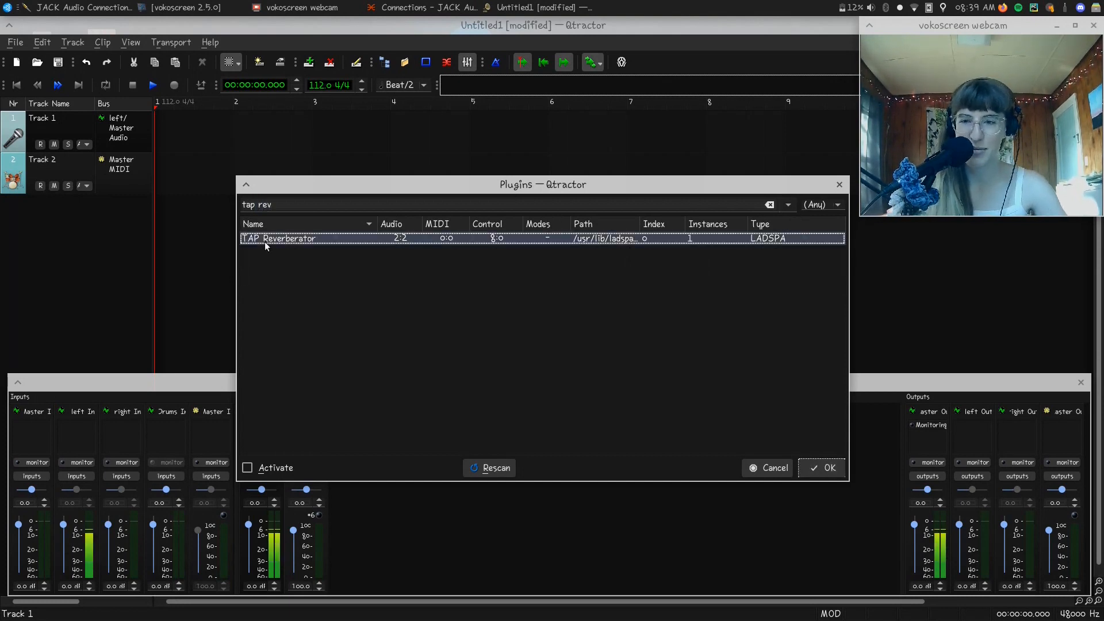
double_click(265, 241)
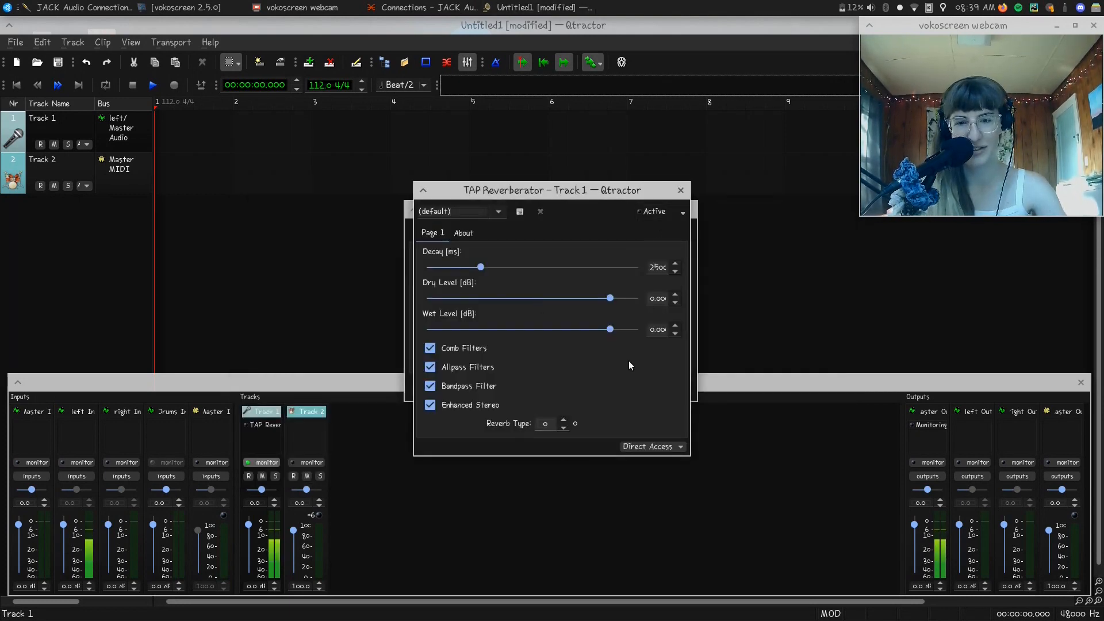
Step the reverberator's Reverb Type up through several types and back down to 0.
click(565, 421)
click(564, 421)
click(564, 421)
click(564, 421)
click(564, 427)
click(564, 427)
click(565, 427)
click(565, 427)
Activate the TAP Reverberator and set its Reverb Type to 5.
click(644, 214)
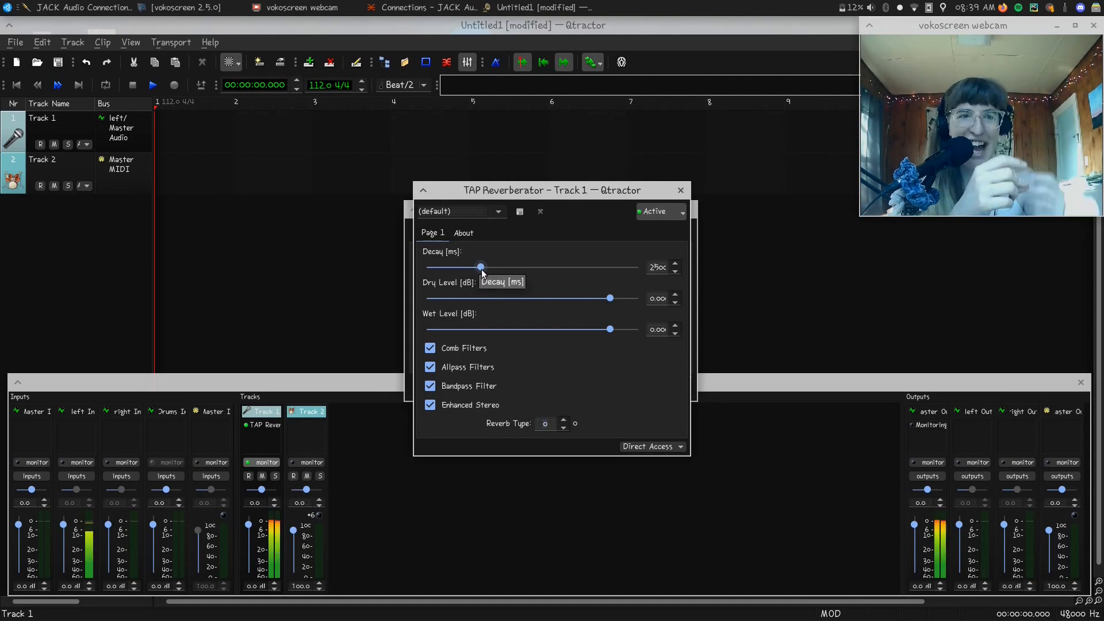
click(563, 420)
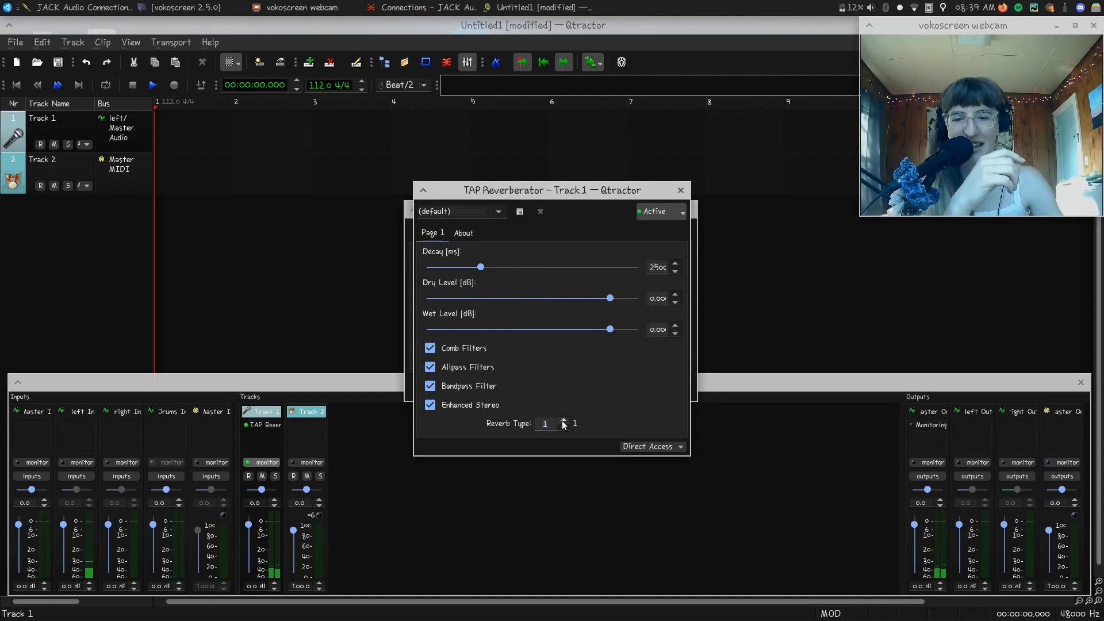
click(563, 421)
click(563, 421)
click(563, 421)
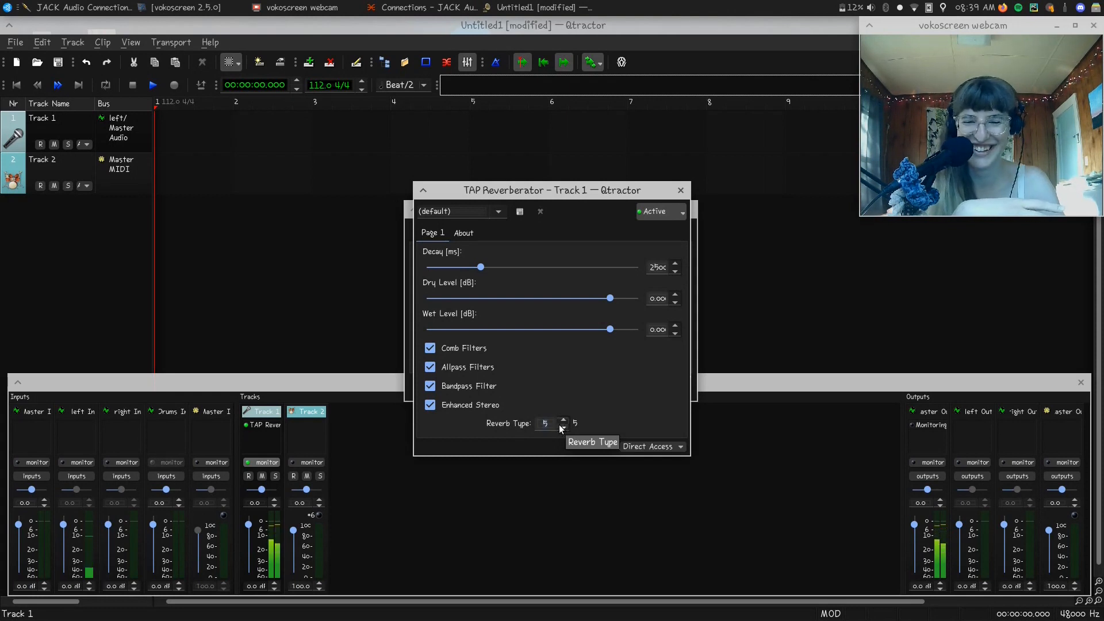
Set the TAP Reverberator's Reverb Type to 0.
click(565, 428)
click(565, 429)
click(565, 428)
click(565, 428)
click(565, 428)
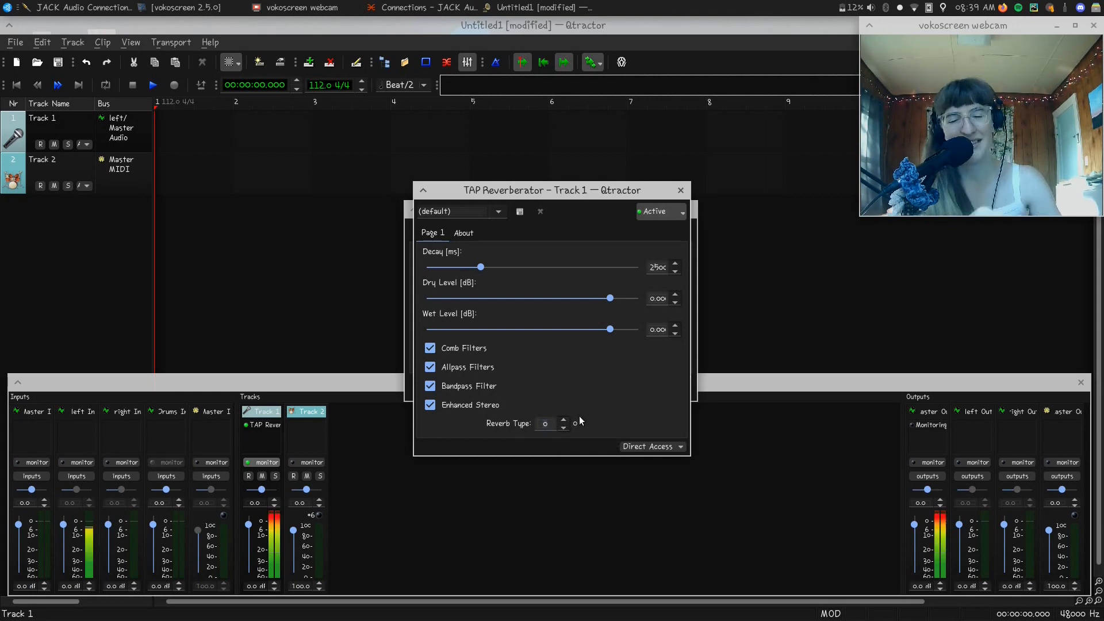
Close the TAP Reverberator window and remove the plugin from Track 1.
click(681, 189)
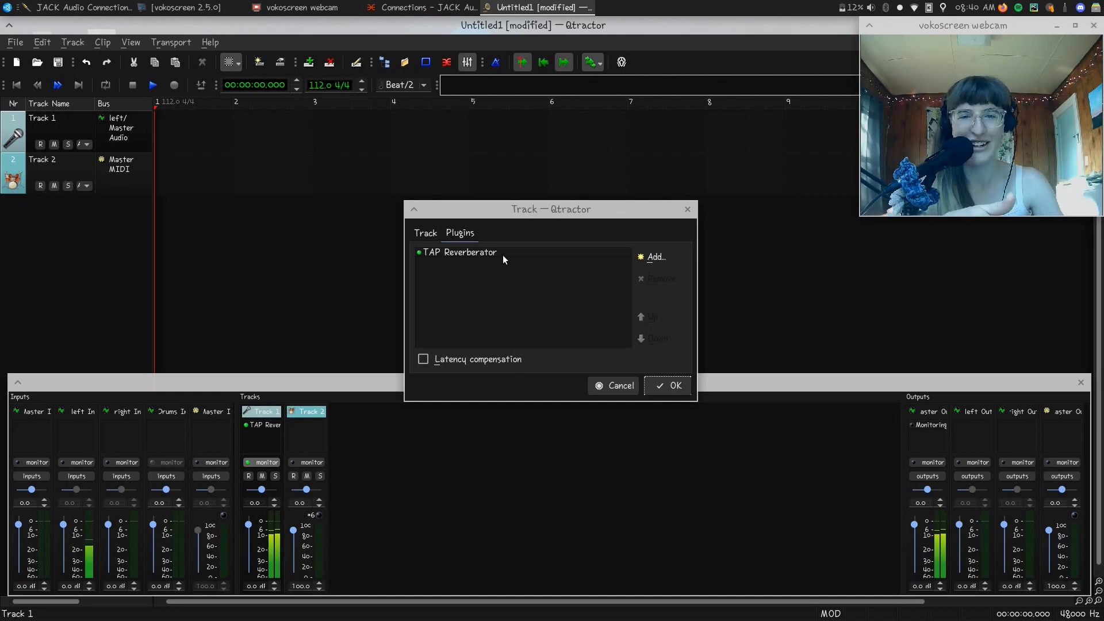
click(502, 254)
click(660, 279)
Search the plugins for "dra" and add Dragonfly Plate Reverb to Track 1.
click(656, 257)
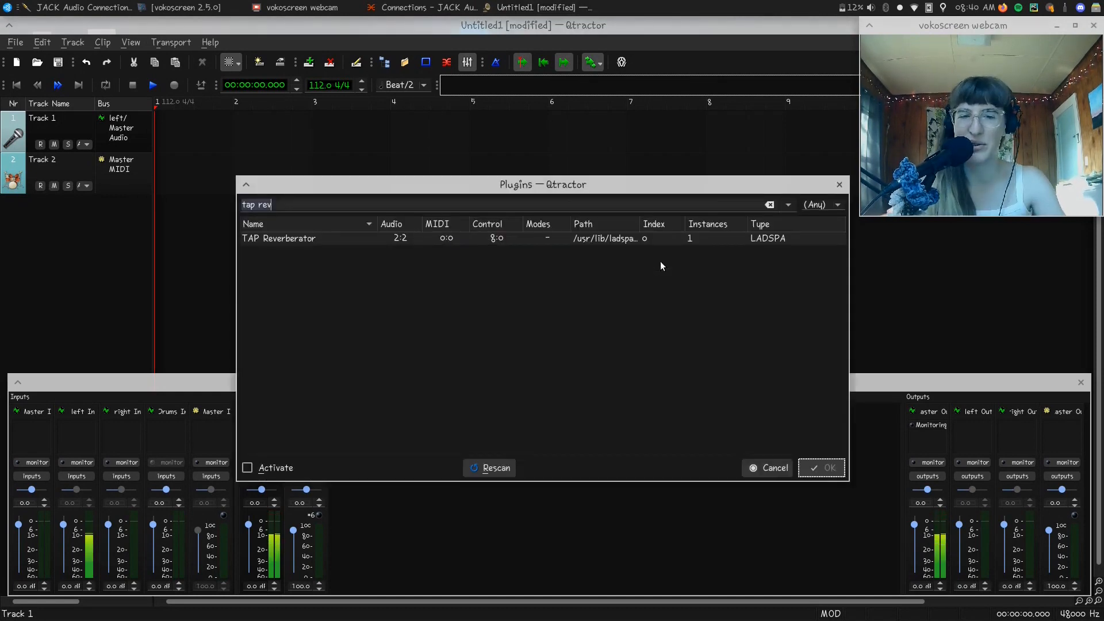
key(ctrl+a)
key(BackSpace)
text(dra)
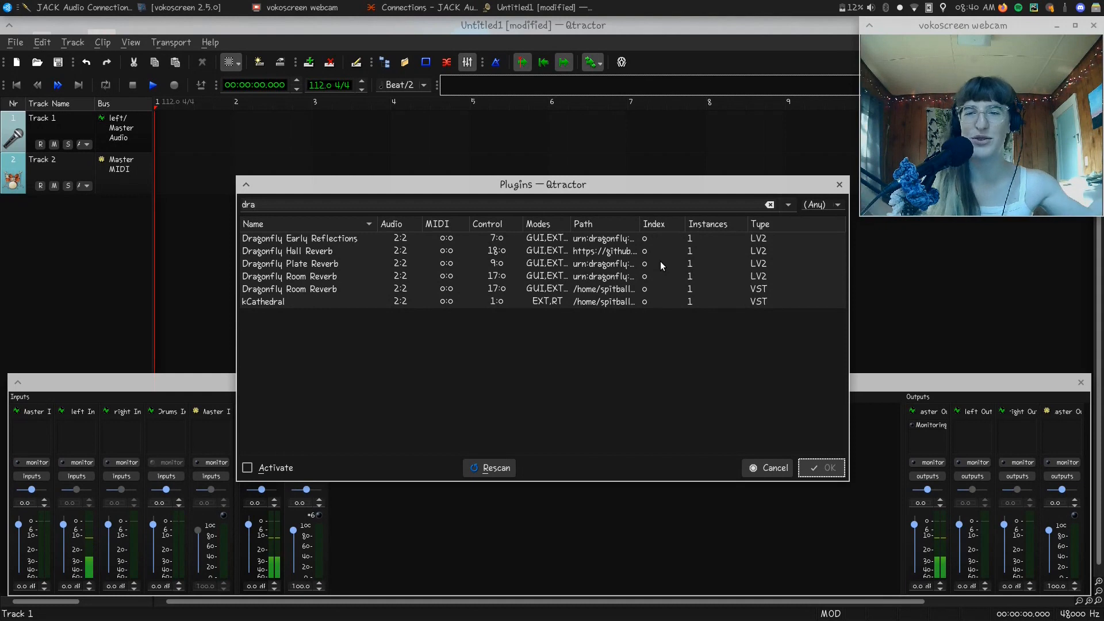
double_click(358, 263)
Activate Dragonfly Plate Reverb and set its Dry Level to 100% and Wet Level to 43%.
drag(585, 224, 504, 344)
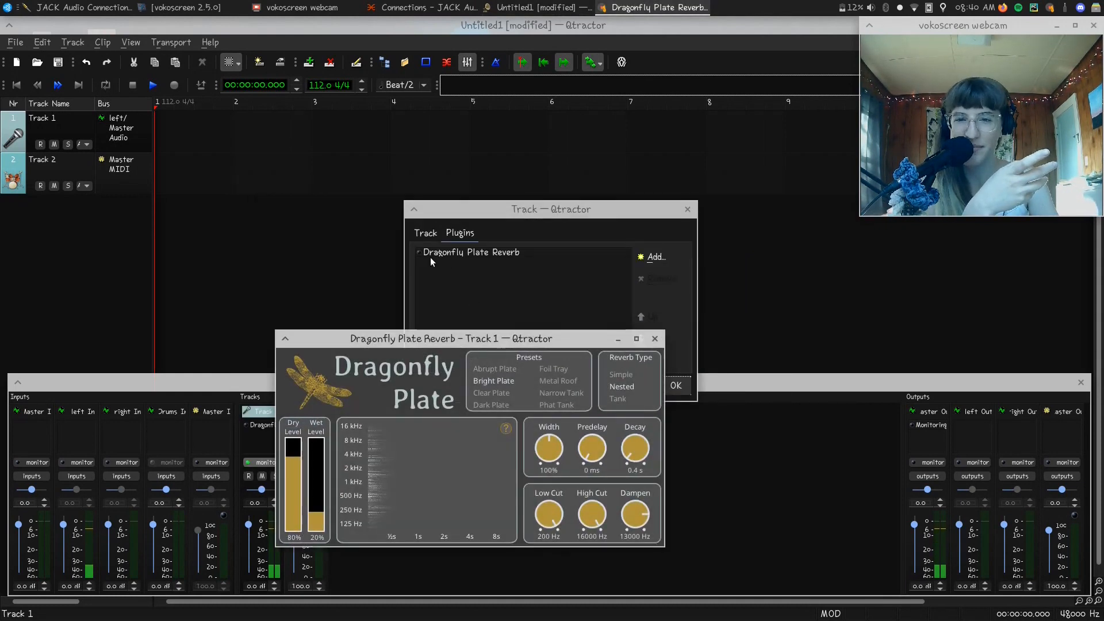
click(420, 252)
double_click(432, 254)
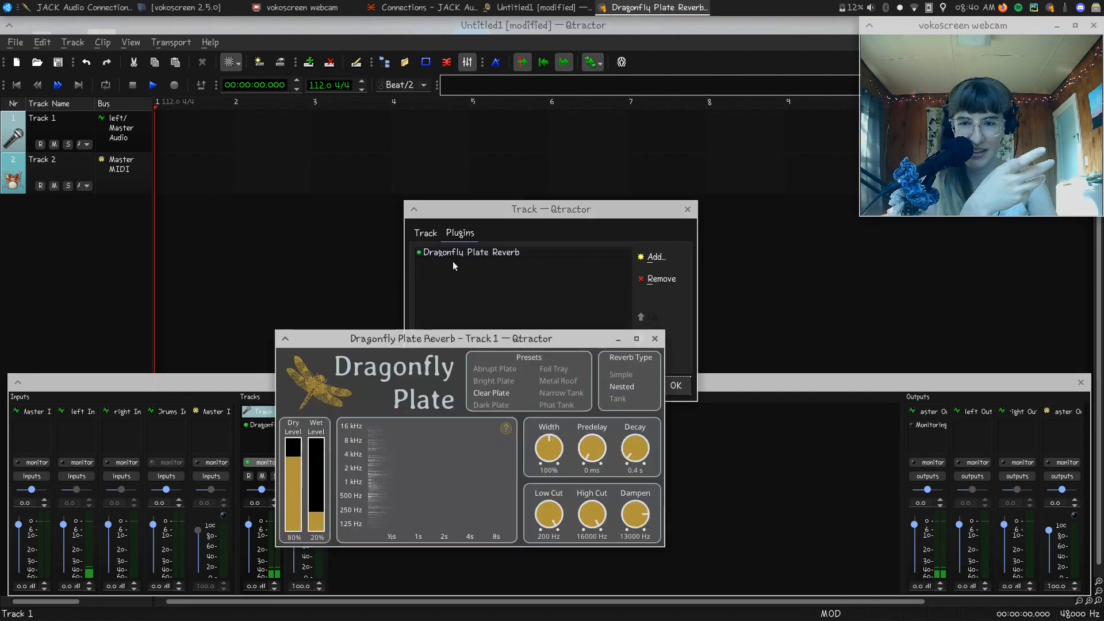
drag(292, 457, 295, 429)
click(309, 493)
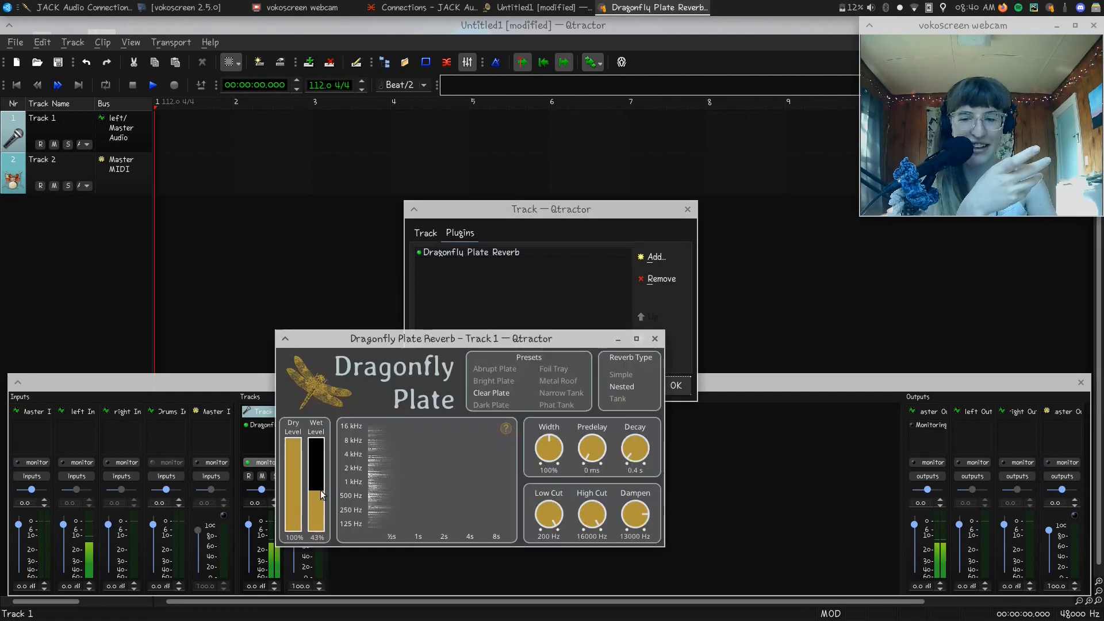
Apply the plate reverb's Narrow Tank preset, with Decay at 5.0 s and Wet Level at 28%.
click(559, 393)
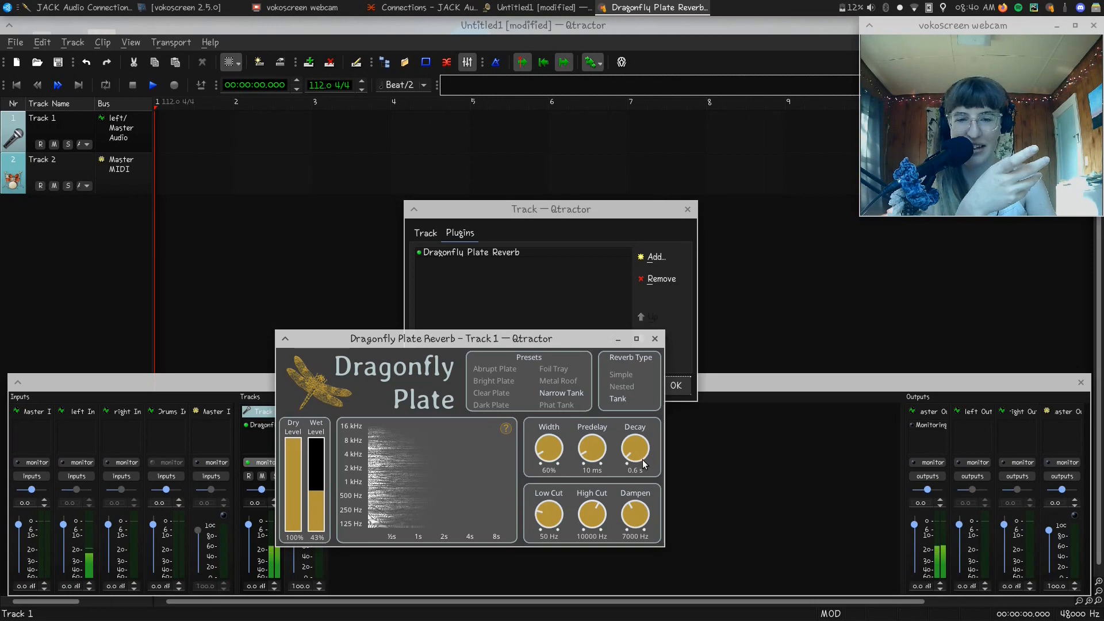
drag(648, 452, 656, 412)
drag(316, 491, 319, 504)
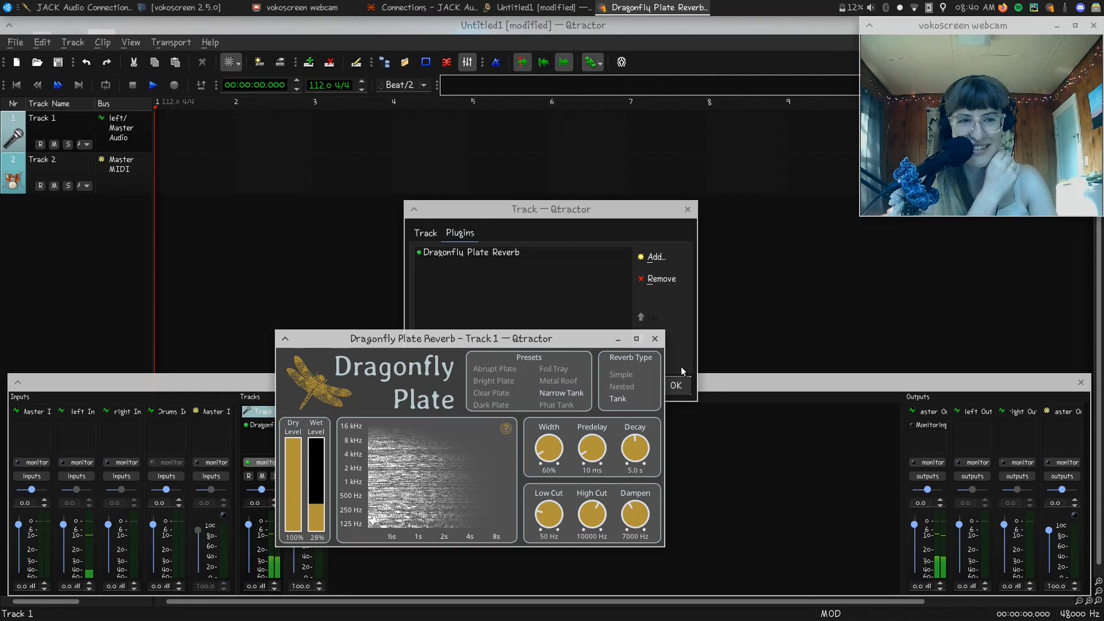
Close the Dragonfly Plate Reverb window and remove the plugin from Track 1.
click(655, 339)
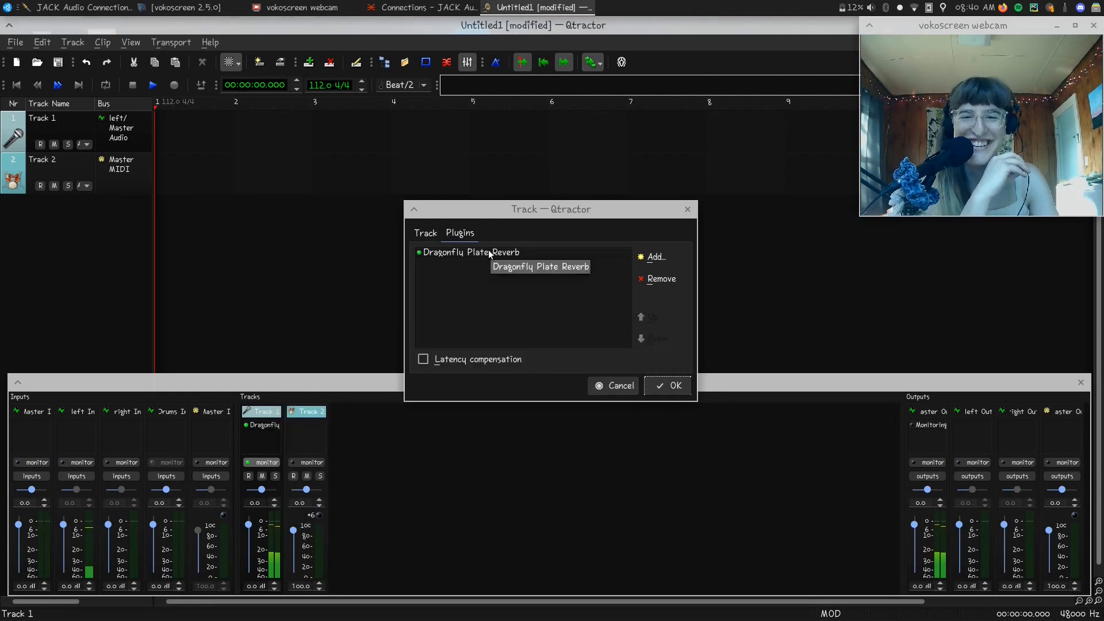
click(489, 250)
click(660, 278)
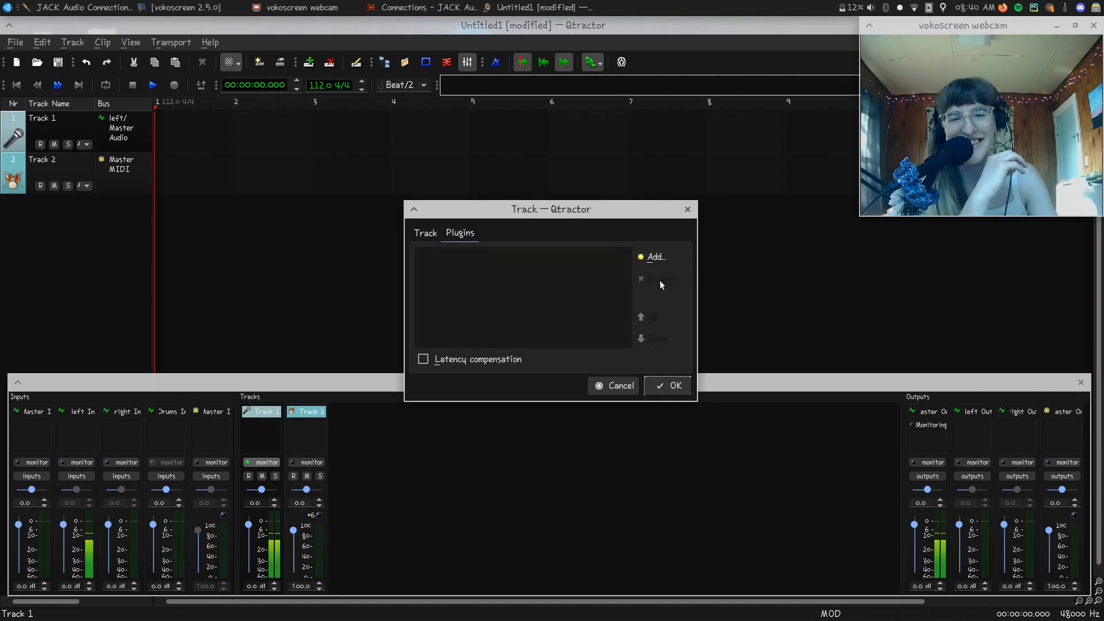
Add Dragonfly Early Reflections to Track 1 and activate it.
click(654, 257)
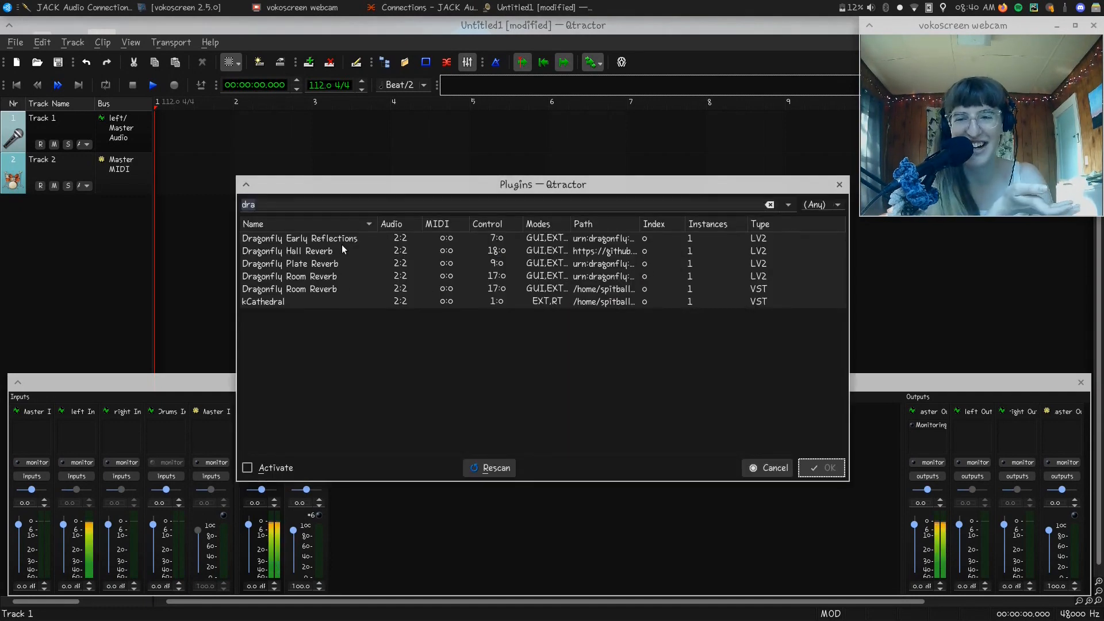
double_click(323, 239)
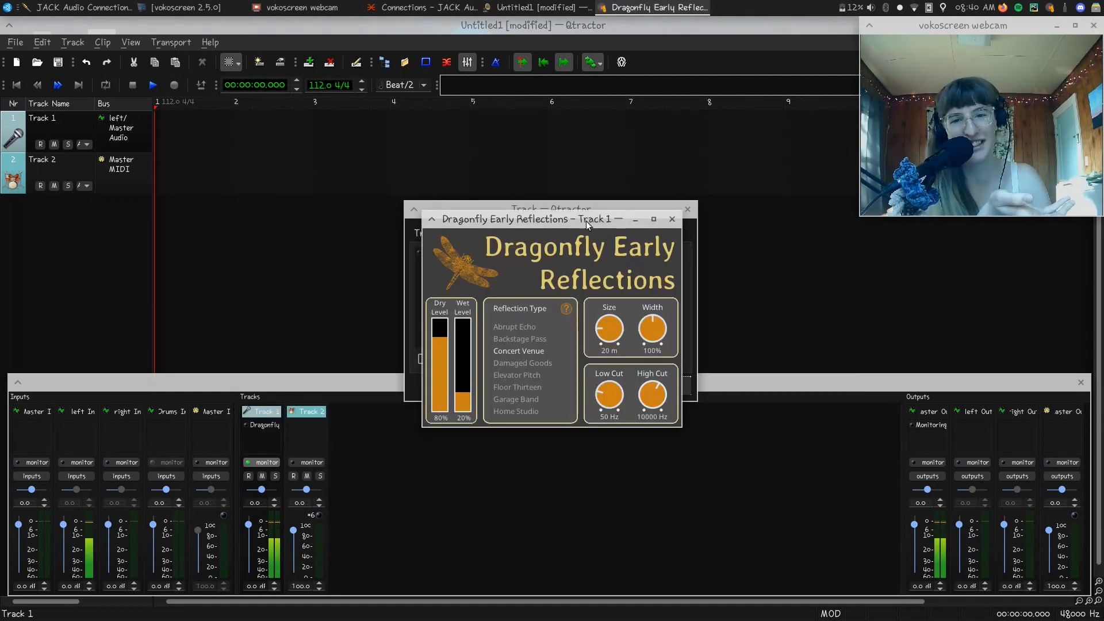
drag(585, 221, 479, 330)
click(418, 253)
double_click(430, 253)
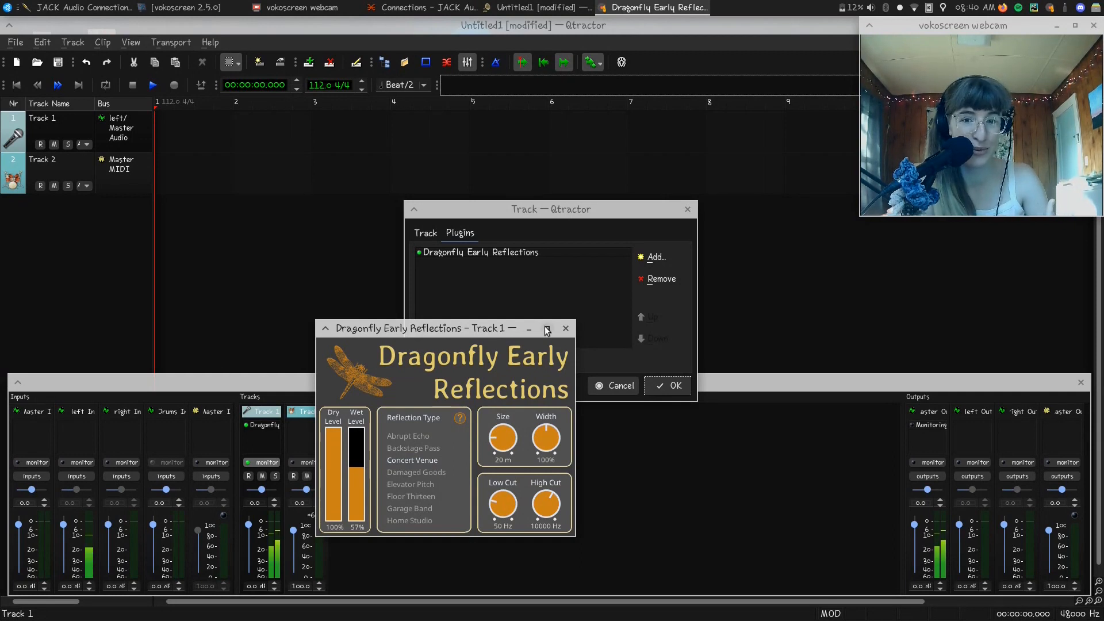
Close the Dragonfly Early Reflections window and remove the plugin from Track 1.
click(566, 329)
click(658, 280)
Search the plugins for "zita", add zita-reverb to Track 1 and load its etherealVox preset.
click(661, 257)
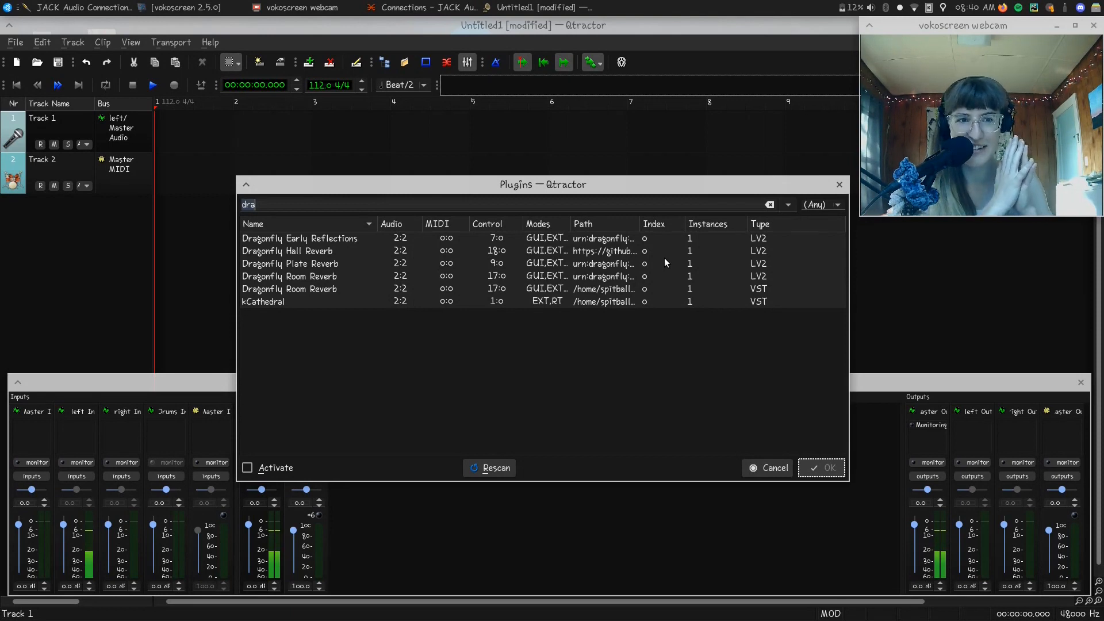
text(zi)
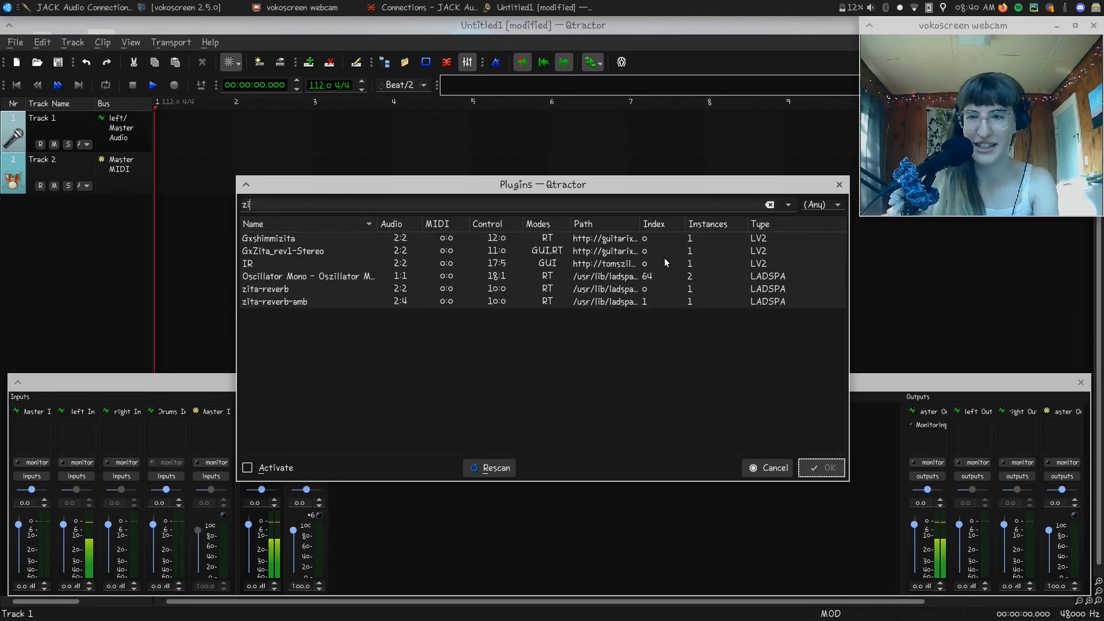
text(ta)
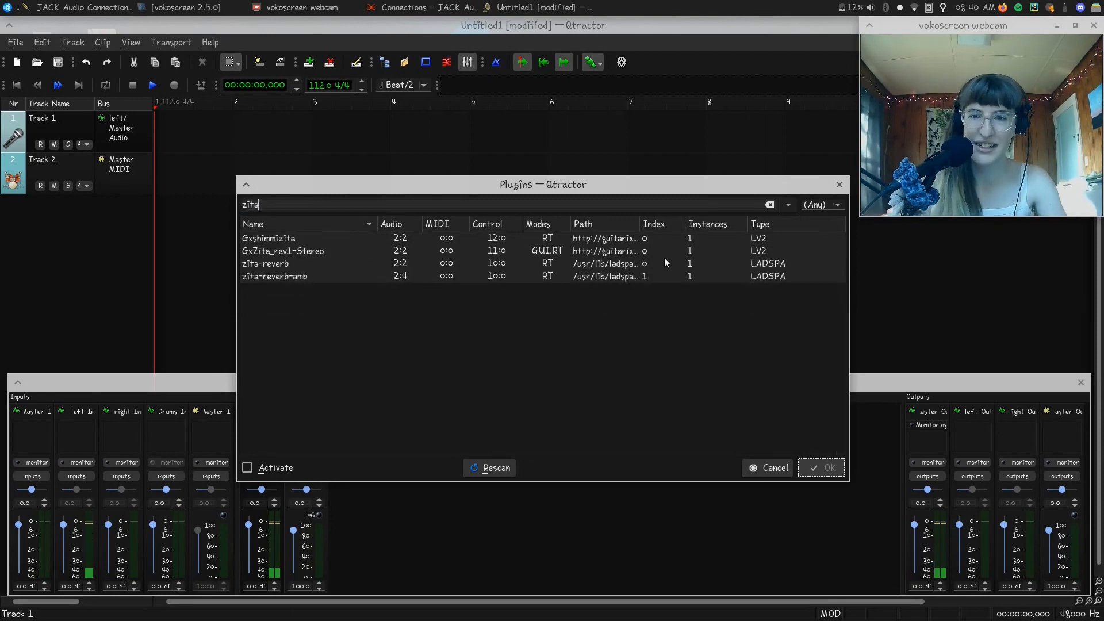
double_click(299, 260)
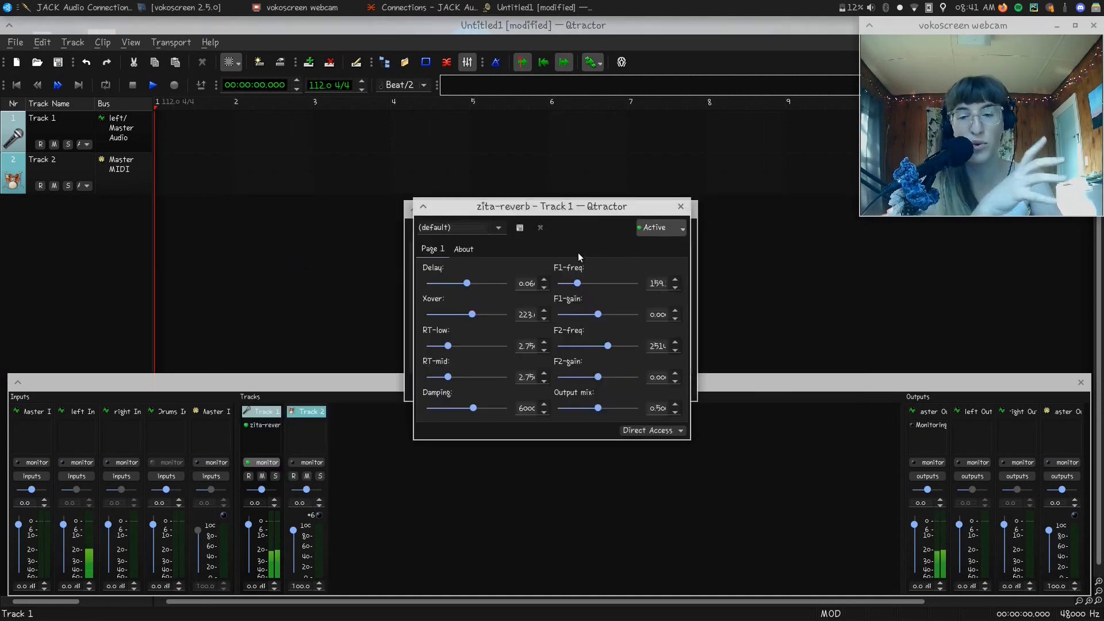
click(496, 227)
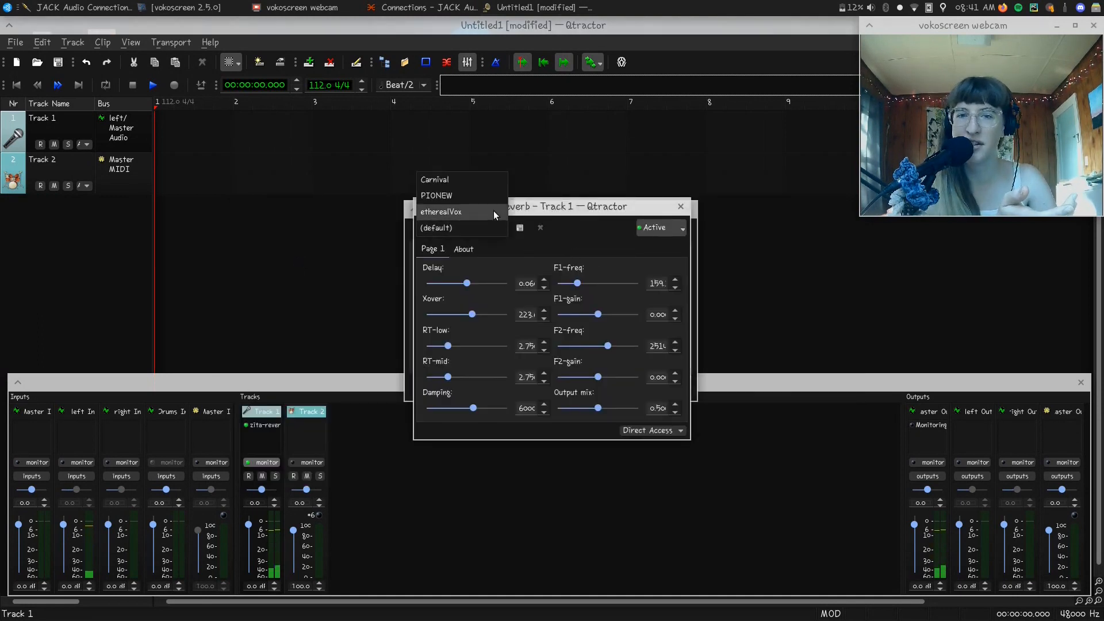
click(494, 211)
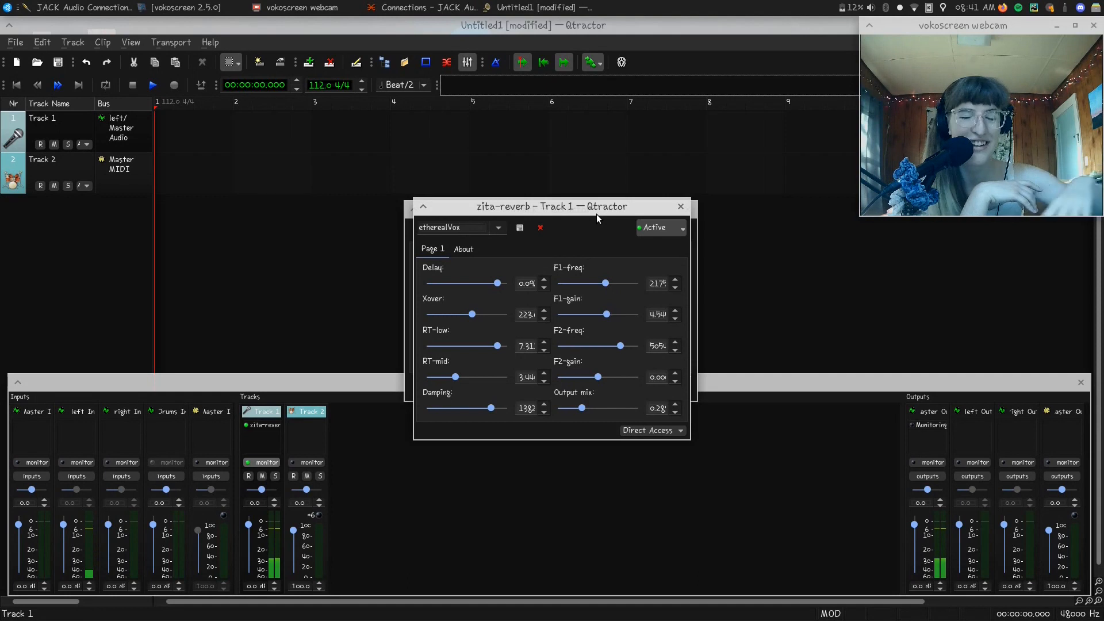
Close the zita-reverb window and remove the plugin from Track 1.
drag(667, 210, 467, 238)
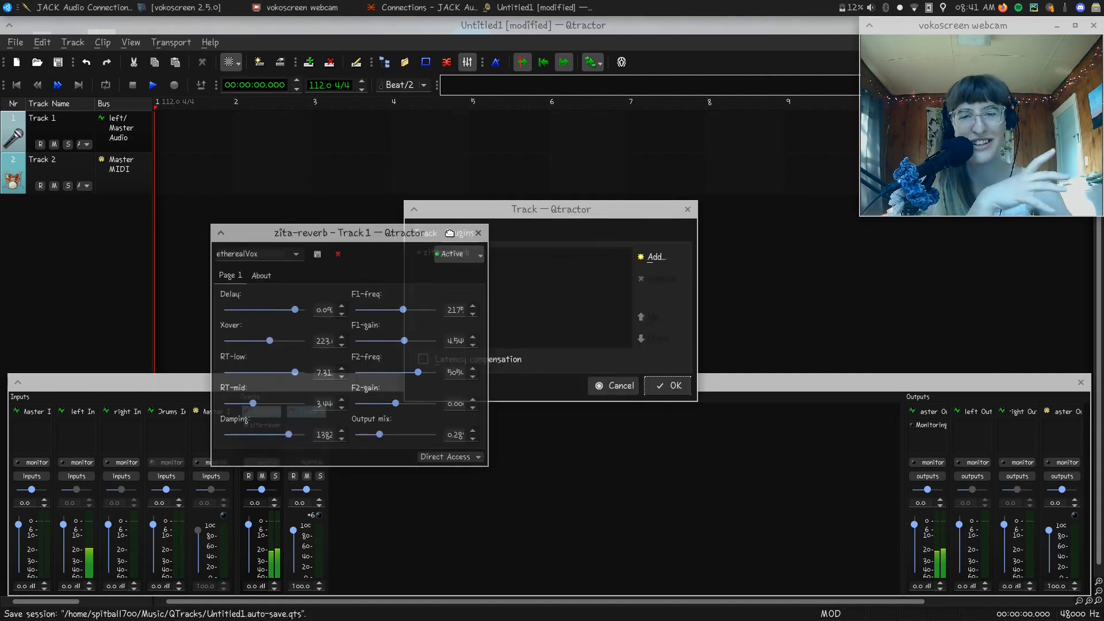
click(479, 234)
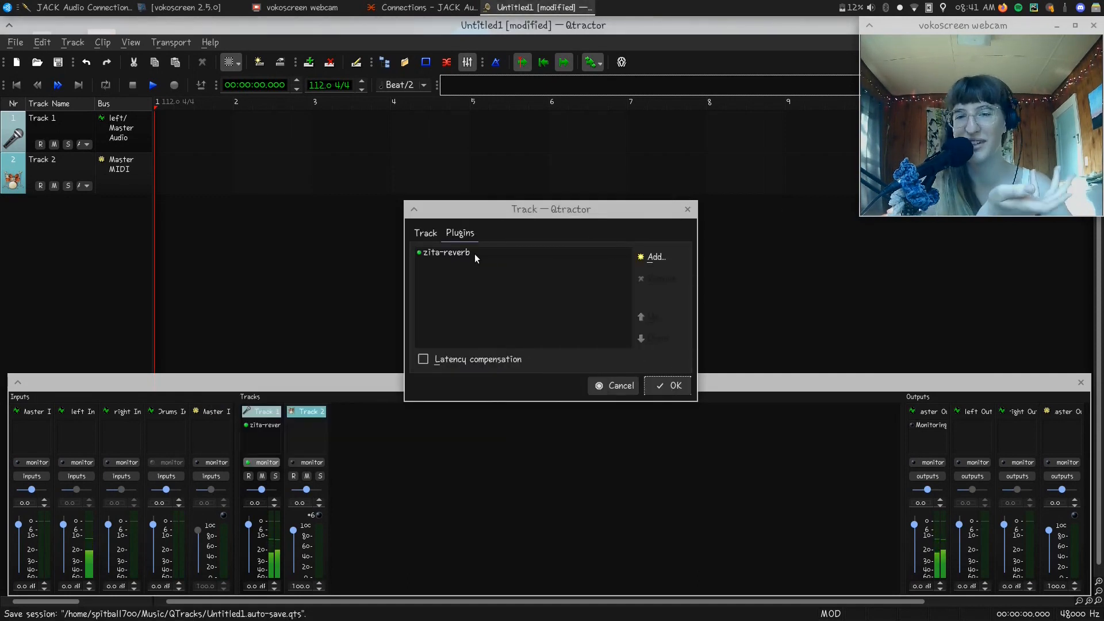
click(474, 254)
click(659, 278)
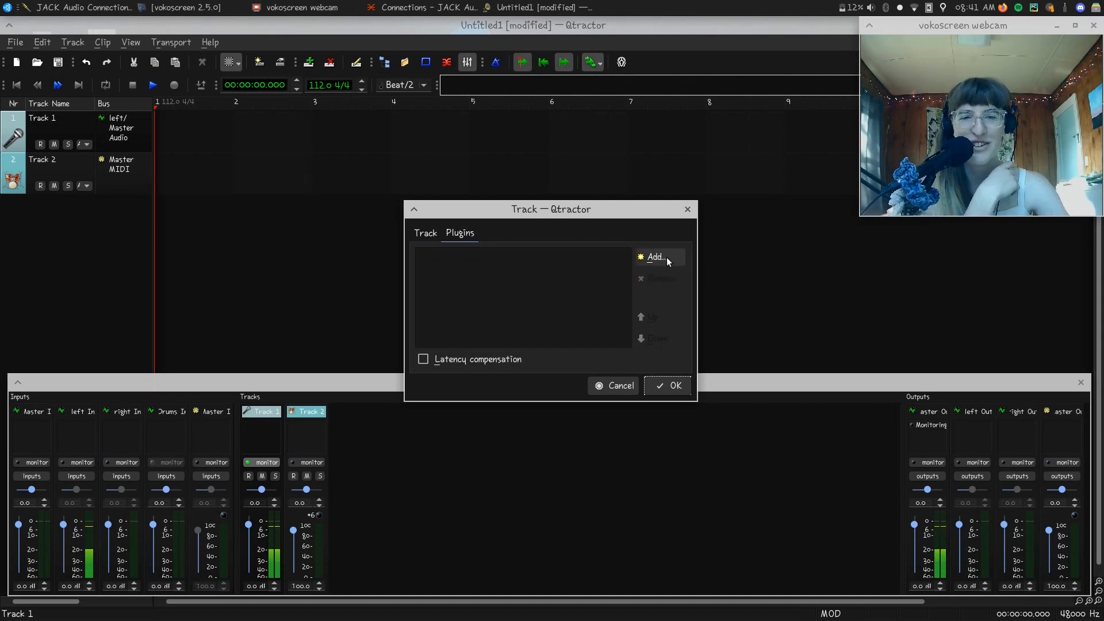
Search the plugins for "gala", add Galactic2 to Track 1 and activate it.
click(667, 257)
text(gsnagala)
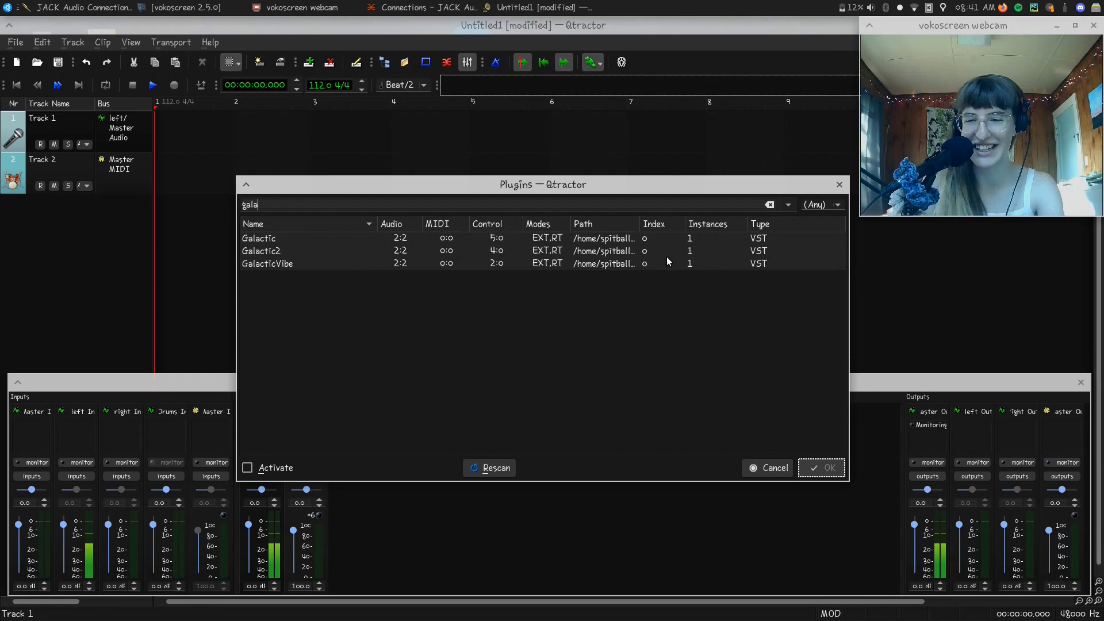
double_click(314, 251)
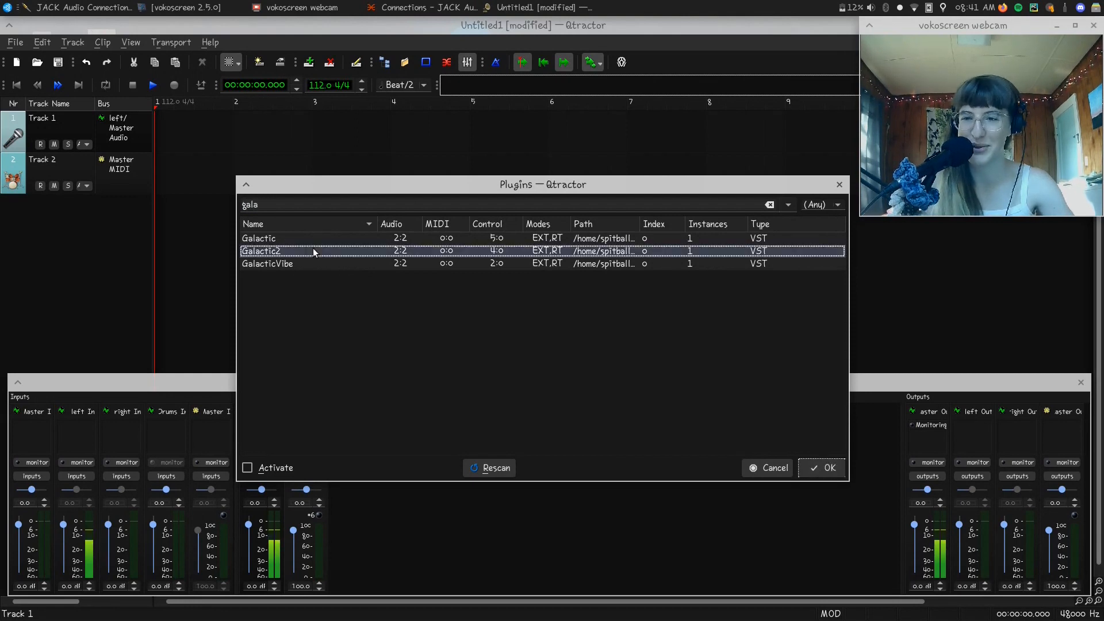
click(657, 271)
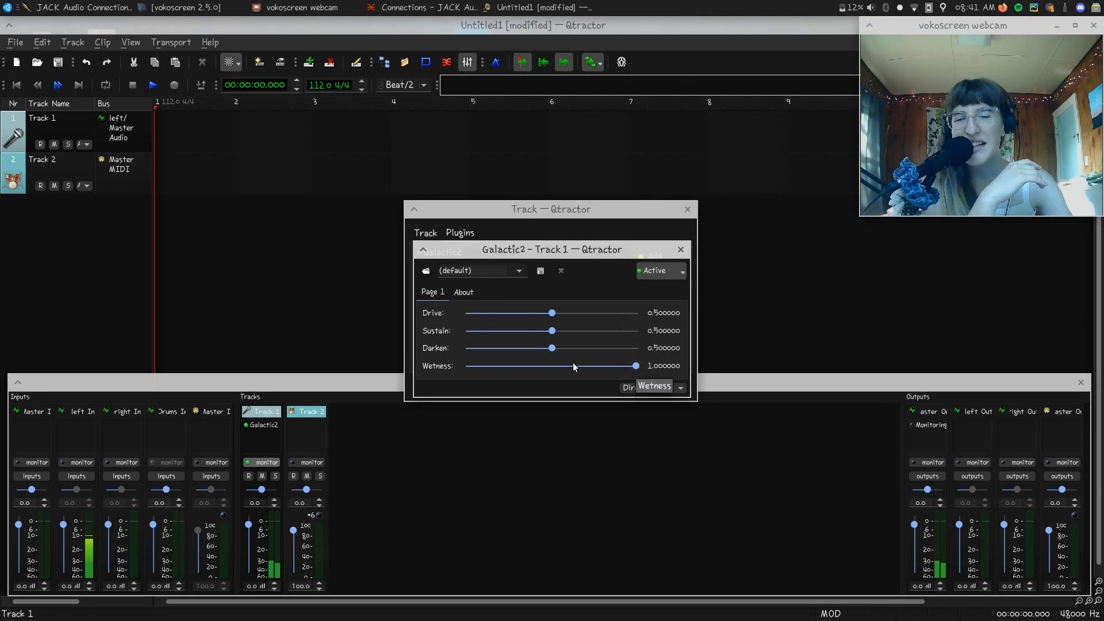
Set Galactic2's Darken to 1, lower Wetness to about 0.27 and return Wetness to 1.
drag(552, 348, 513, 369)
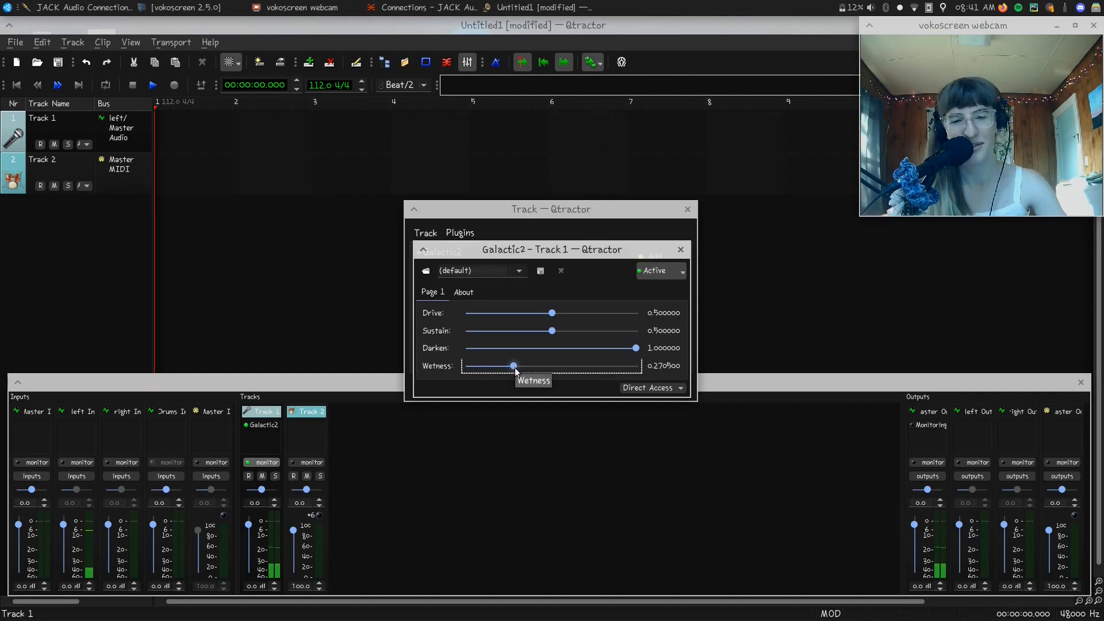
drag(513, 367, 698, 367)
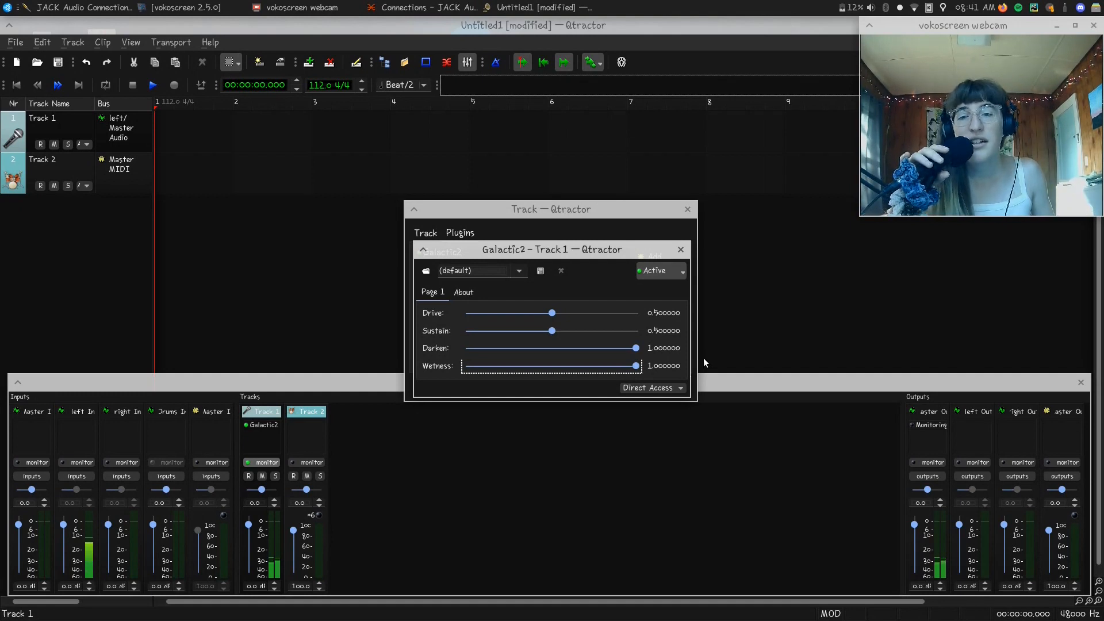
Close the Galactic2 window and remove the plugin from Track 1.
click(681, 250)
click(632, 253)
click(660, 278)
Add the Galactic plugin to Track 1 and activate it.
click(653, 256)
double_click(282, 237)
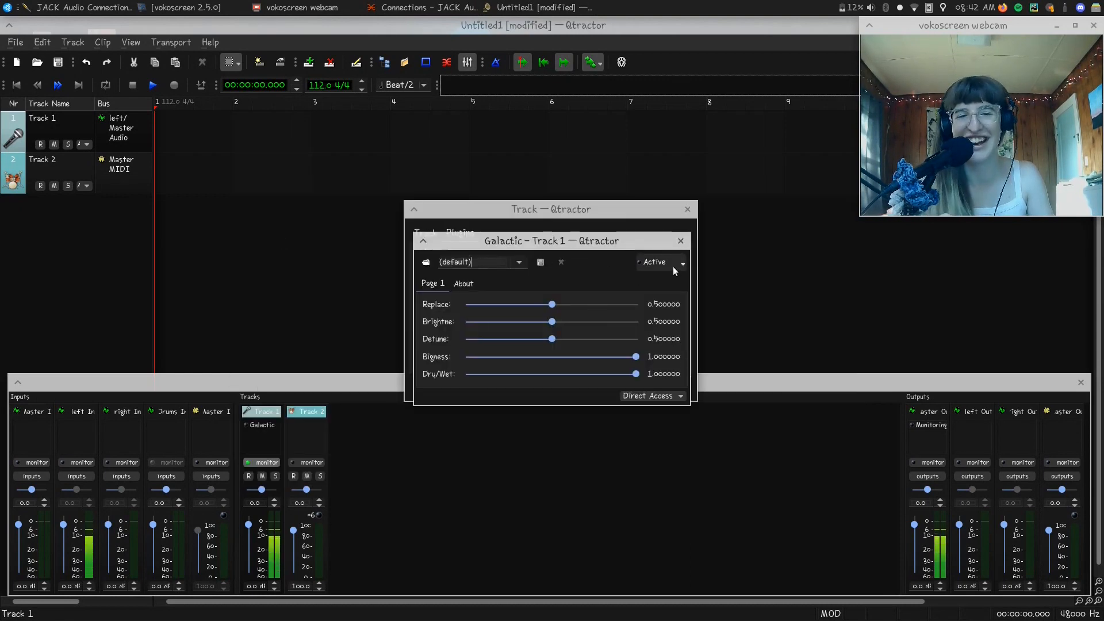
click(650, 264)
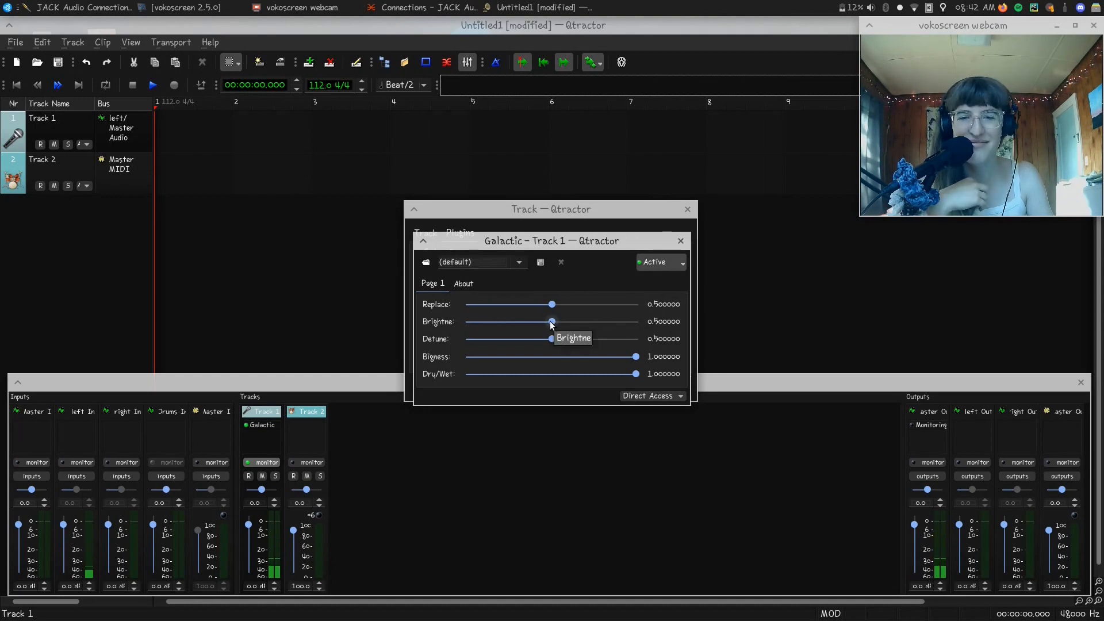
Set Galactic's Brightness to 1 and Replace to 0, and return Dry/Wet to 1 after trying about 0.27.
drag(551, 326, 650, 361)
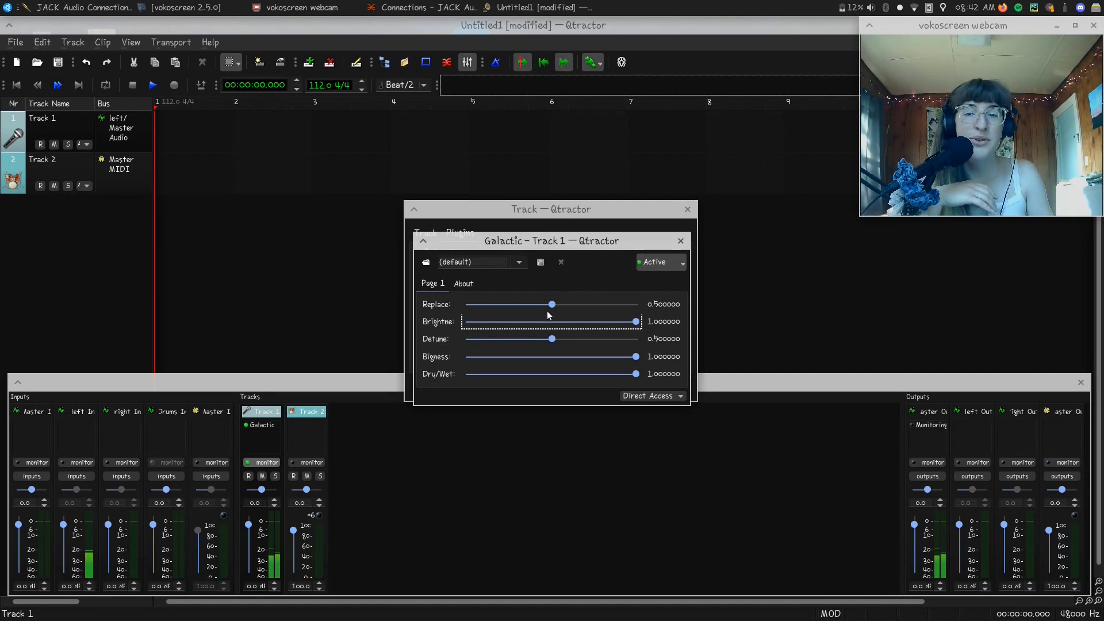
drag(550, 306, 103, 298)
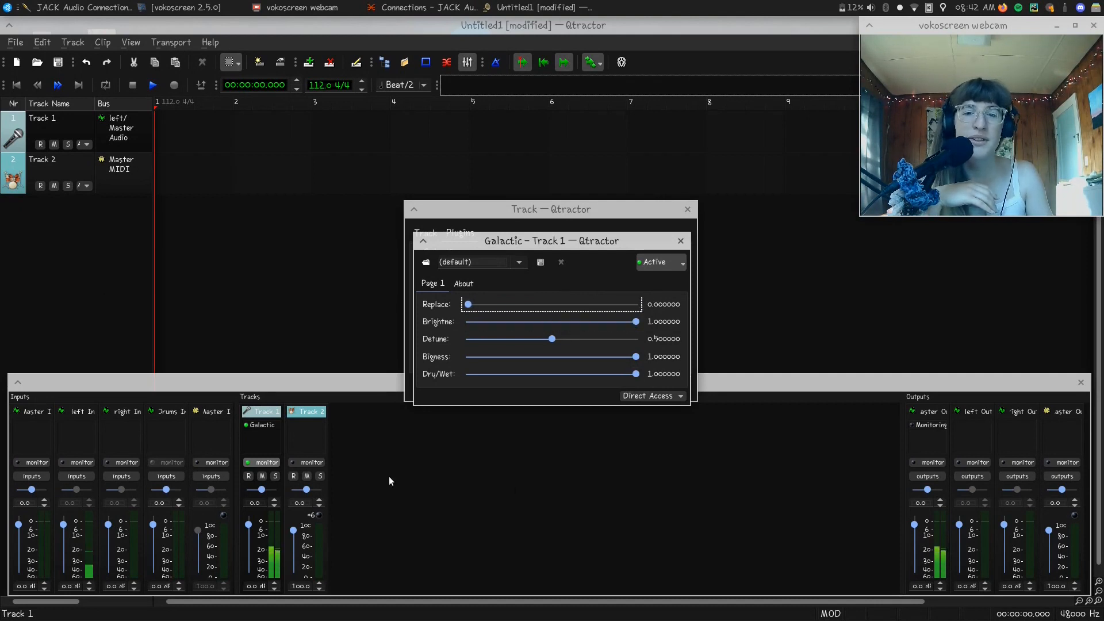
drag(625, 374, 514, 377)
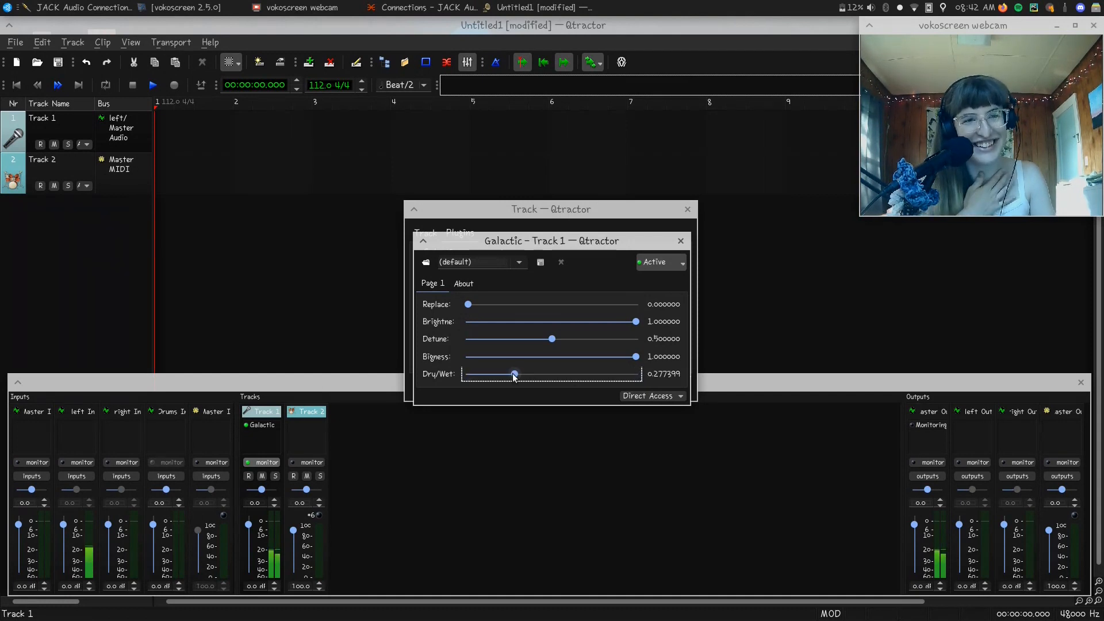
drag(513, 377, 512, 381)
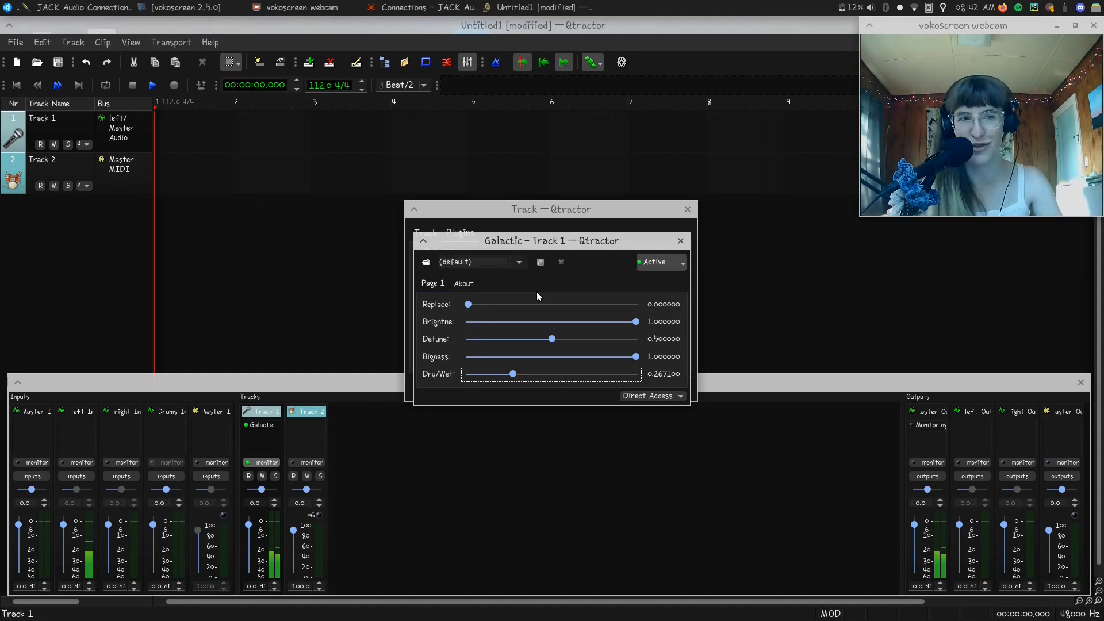
drag(513, 377, 638, 378)
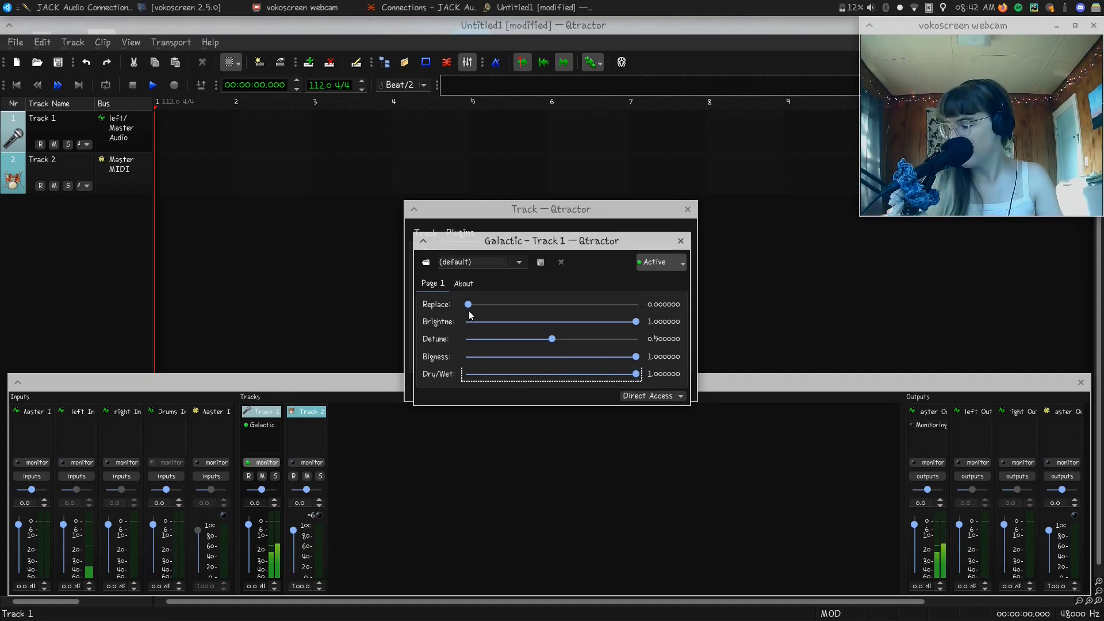
Keep Galactic's Replace at 0, lower Dry/Wet to about 0.64 and return it to 1.
drag(468, 308, 429, 308)
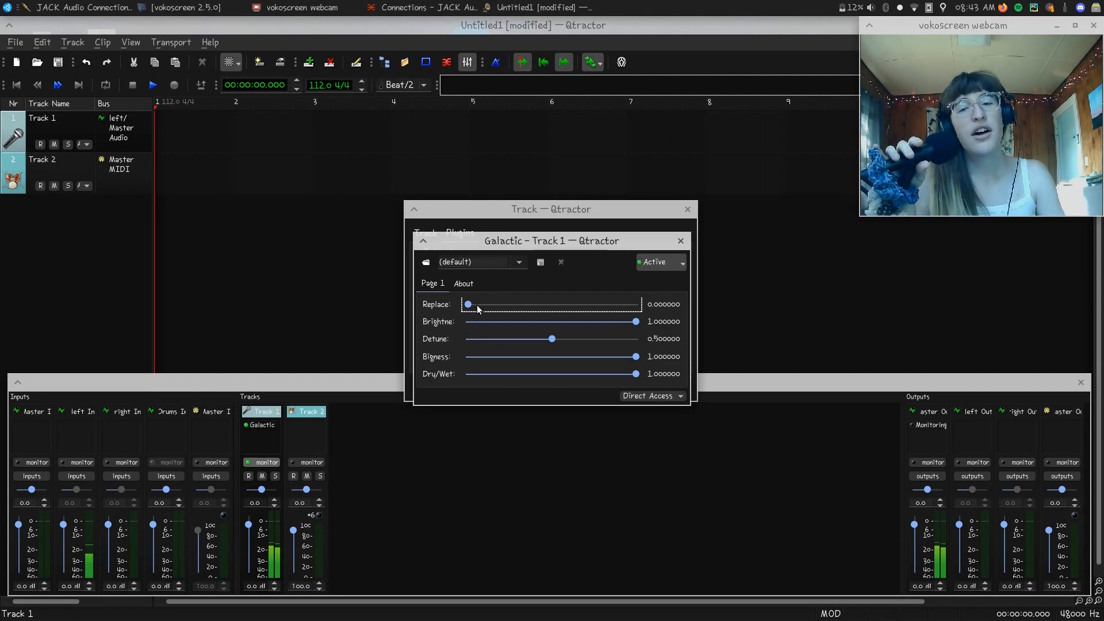
drag(470, 304, 441, 323)
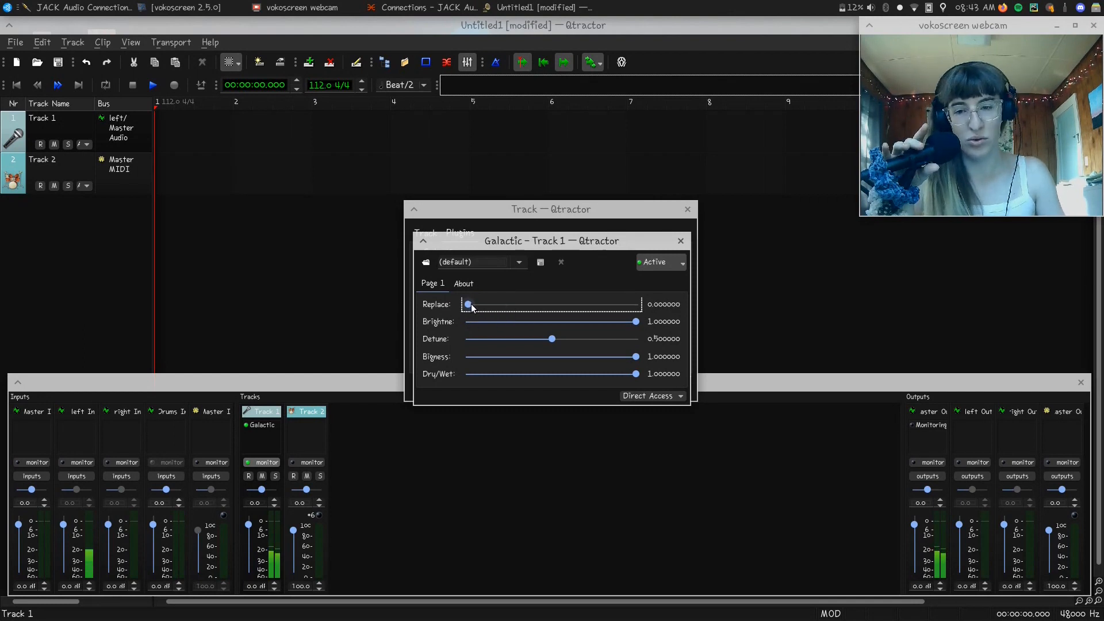
drag(472, 305, 441, 316)
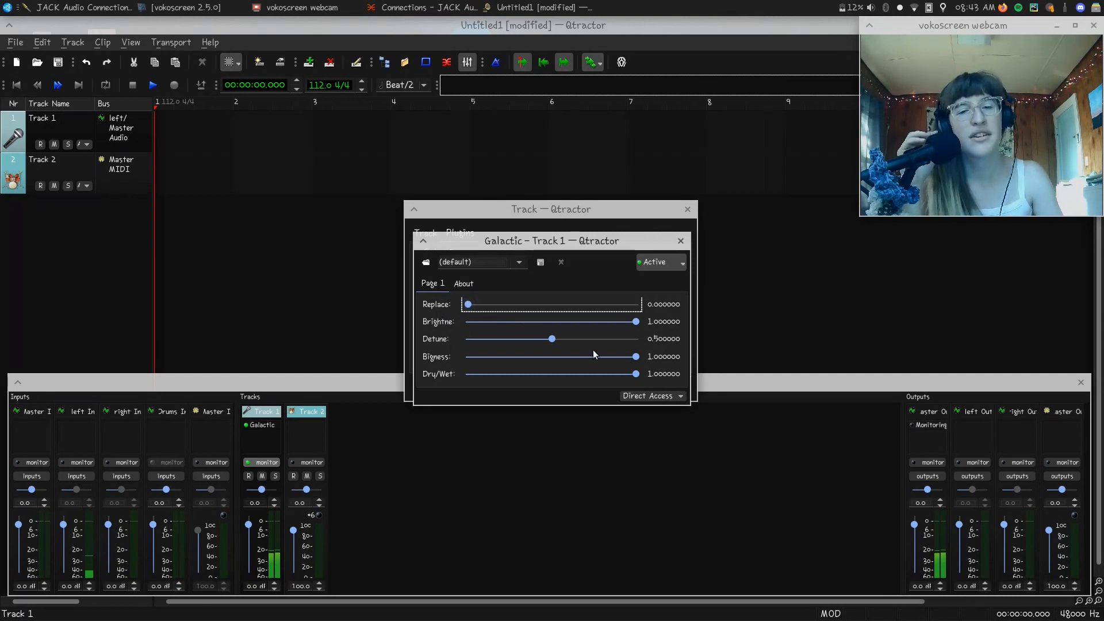
drag(637, 374, 578, 397)
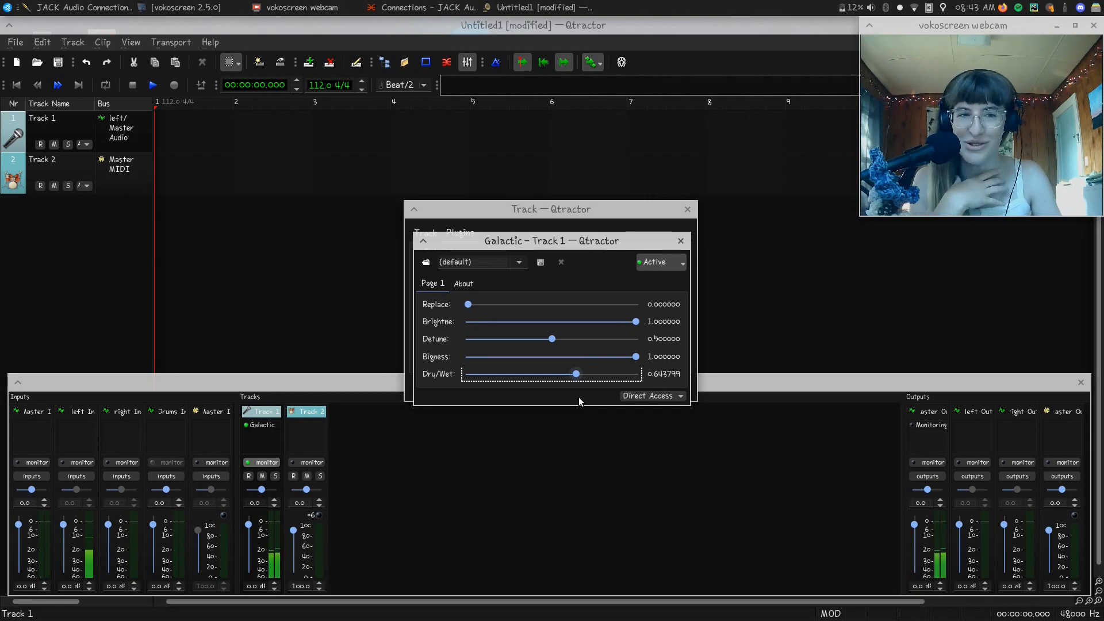
drag(578, 397, 662, 402)
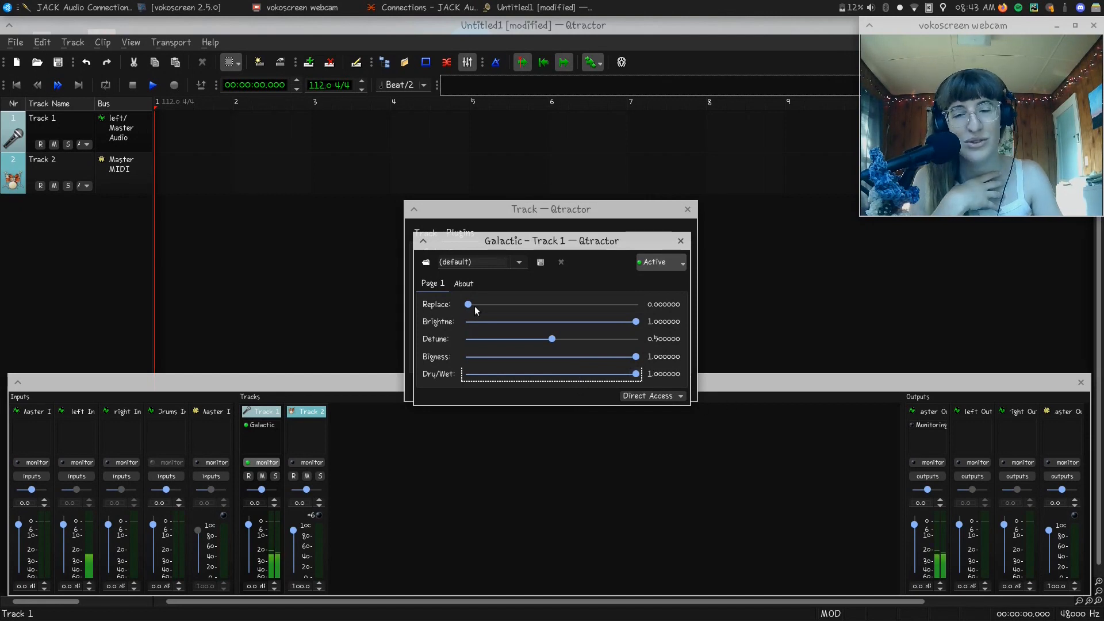
Try Galactic's Replace at about 0.15, 0.42, 0 and 0.23, and leave it at about 0.73.
drag(469, 305, 495, 309)
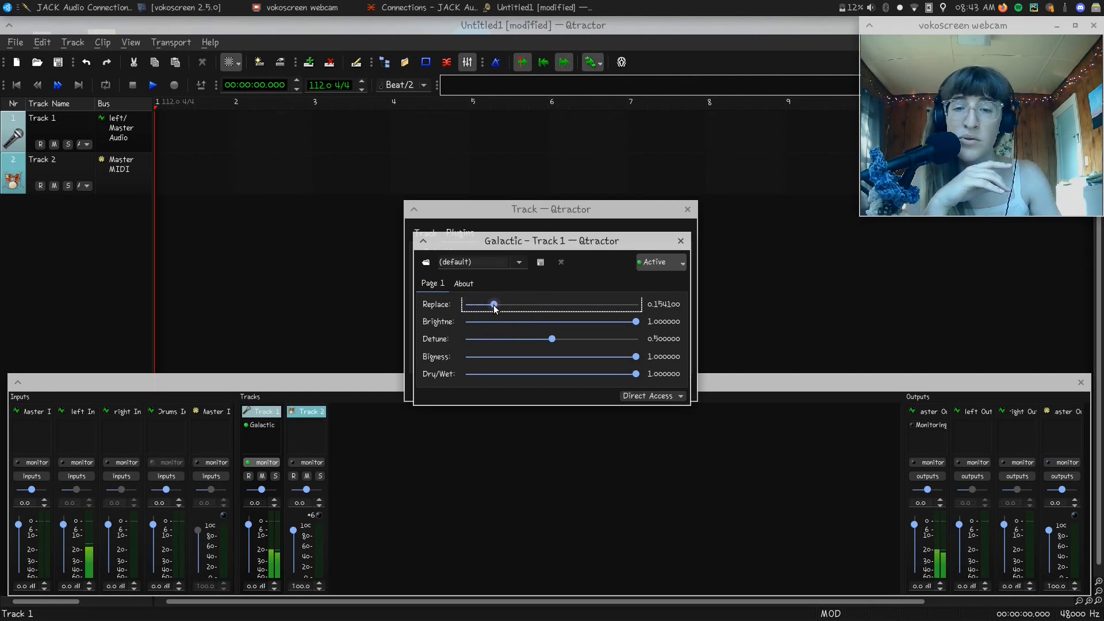
drag(495, 308, 542, 316)
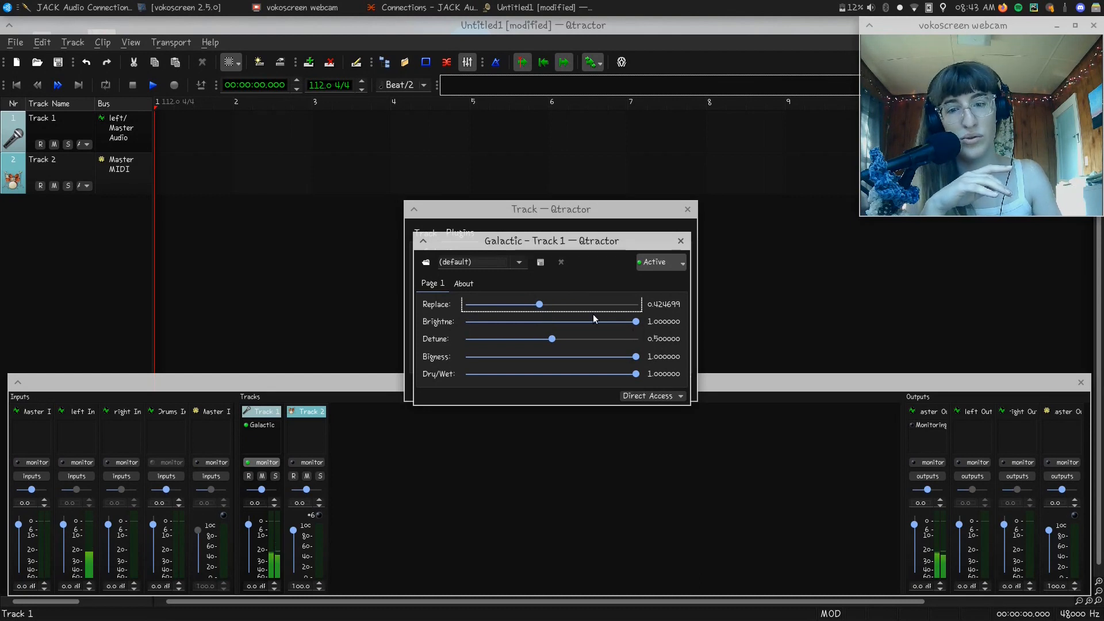
drag(544, 308, 353, 309)
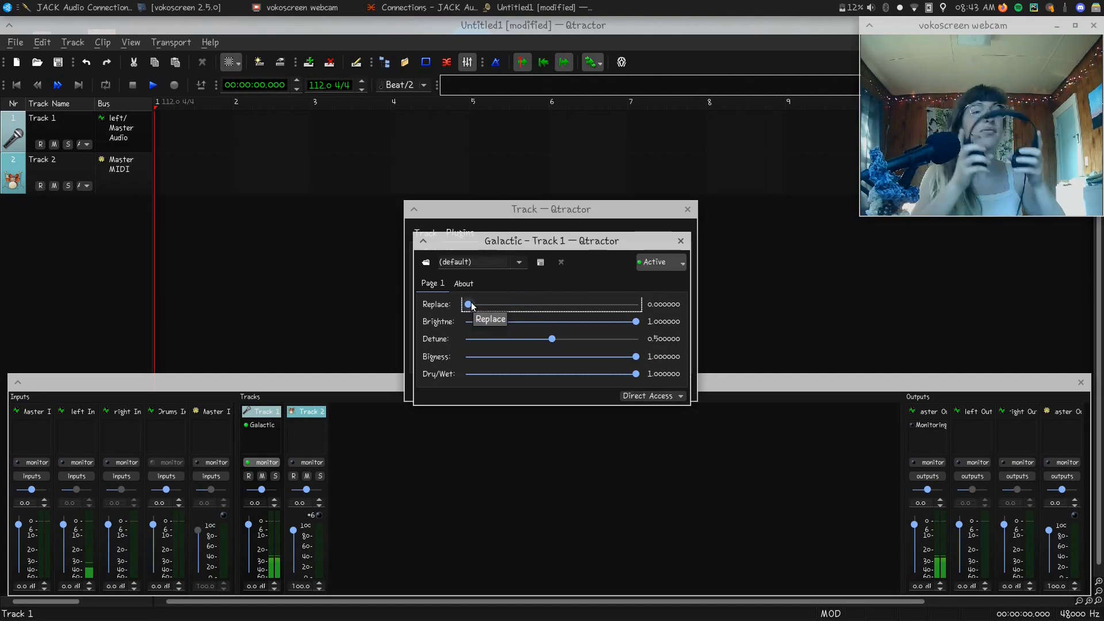
drag(470, 305, 508, 309)
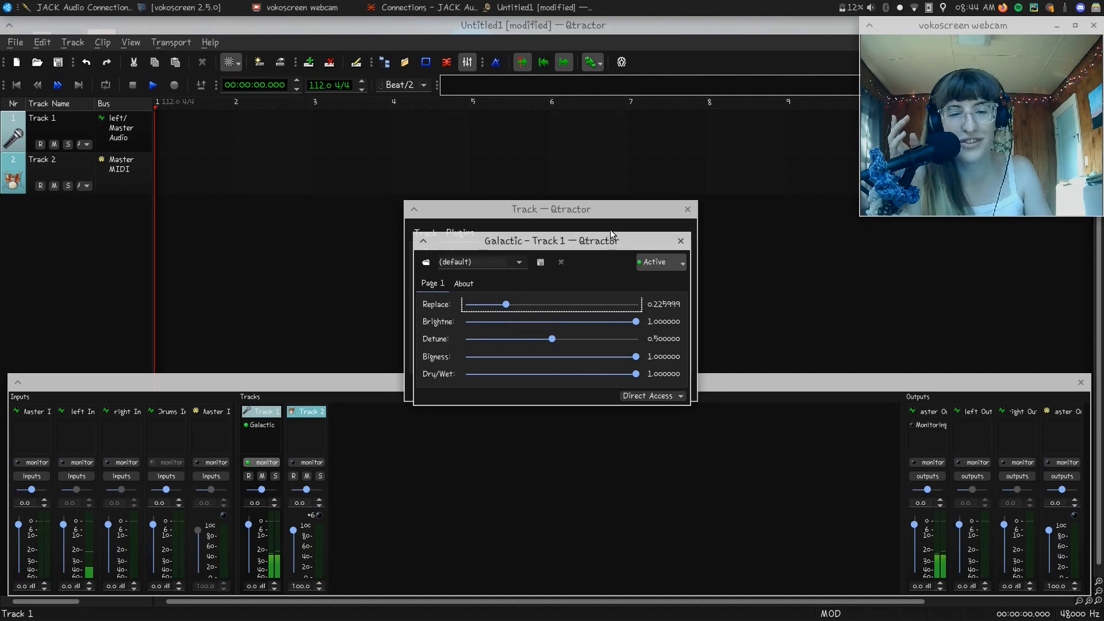
drag(506, 305, 589, 354)
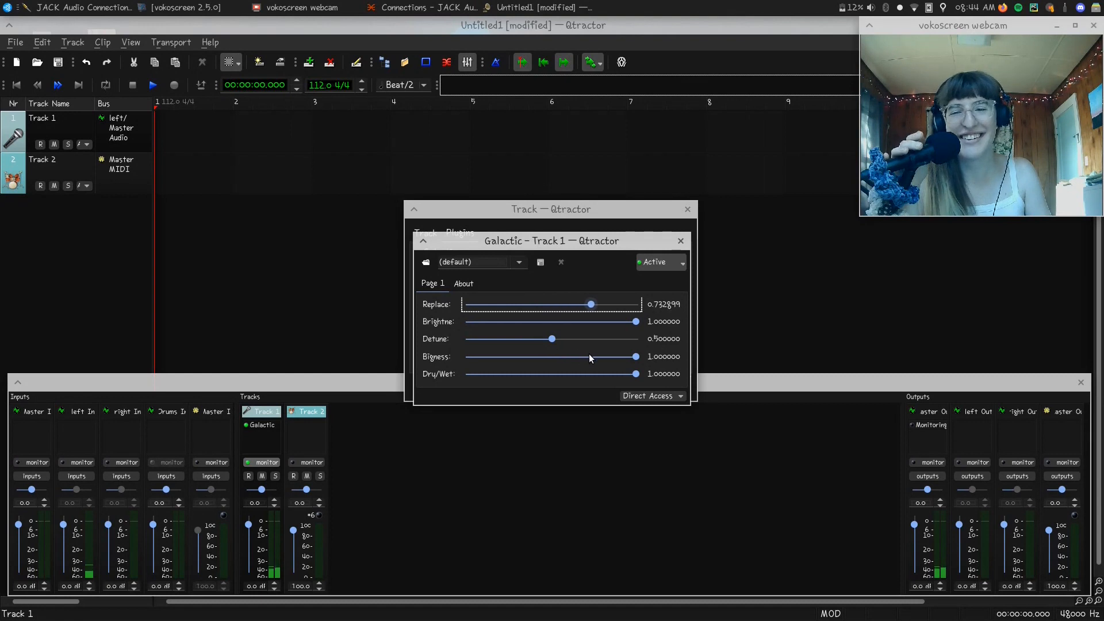
Close the Galactic window, remove the plugin from Track 1 and confirm the track's plugin changes.
click(681, 240)
click(498, 254)
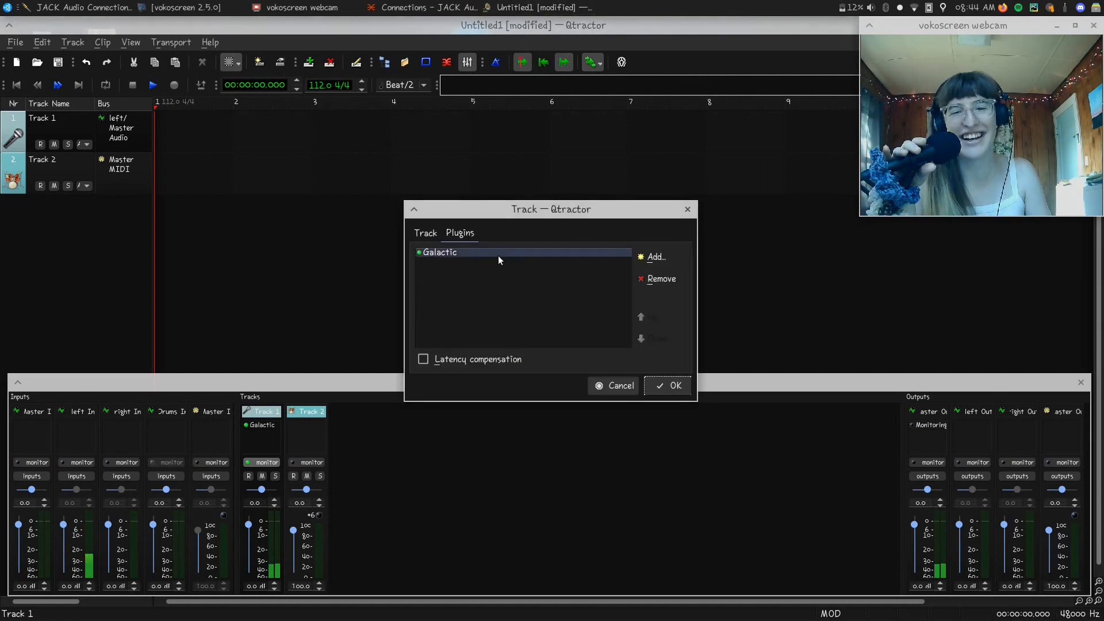
click(650, 277)
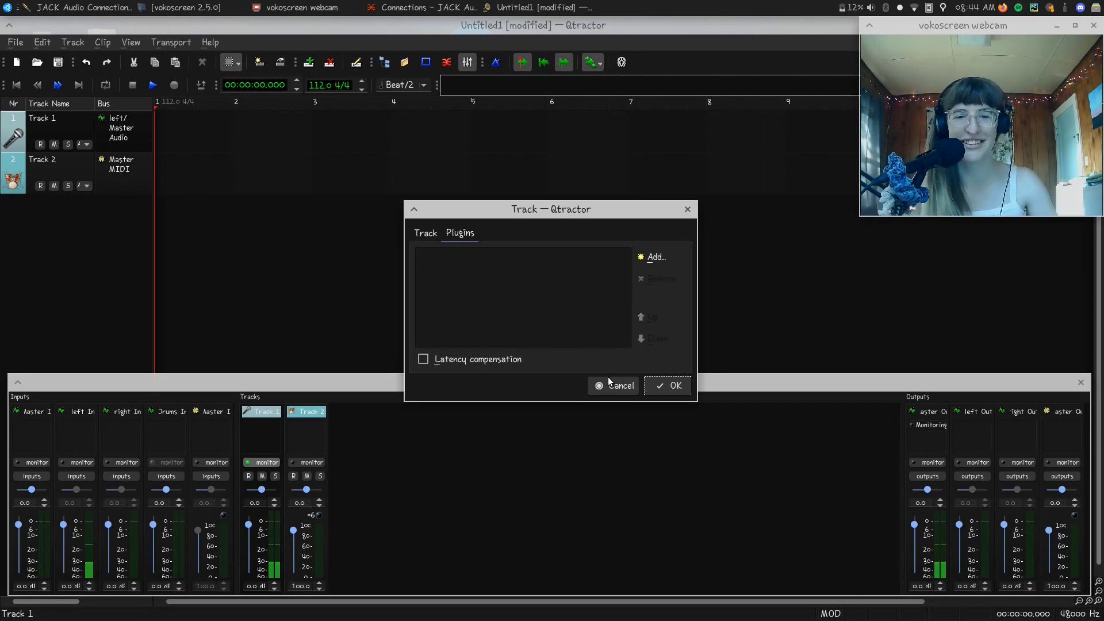
click(655, 385)
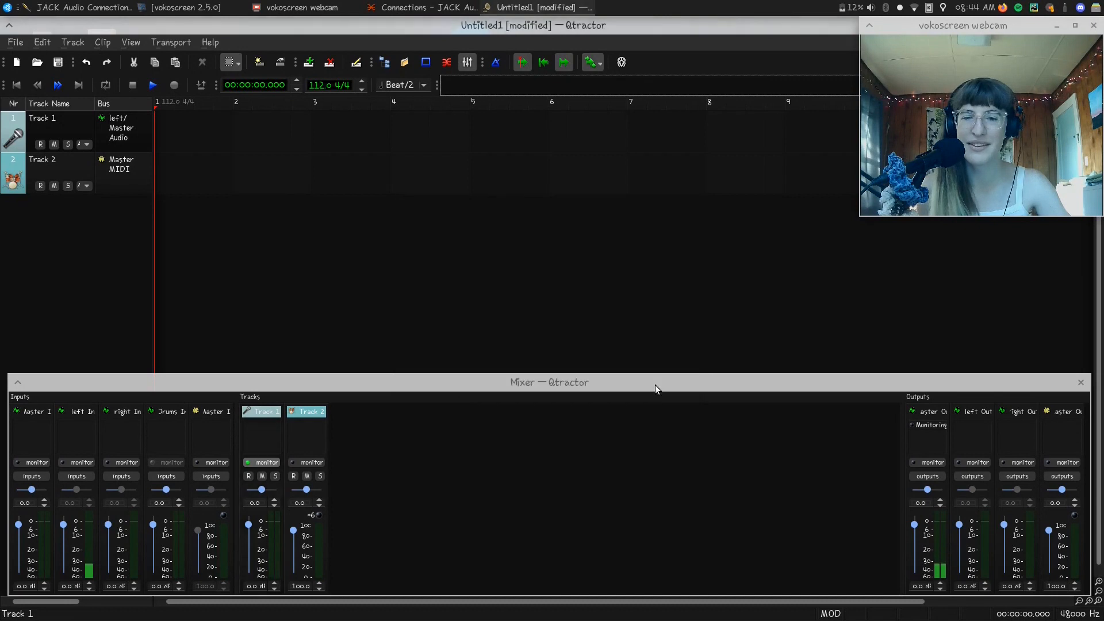
Switch to JACK's Connections window and connect the system's capture_1 to PulseAudio's front-left and front-right inputs.
click(105, 5)
click(423, 7)
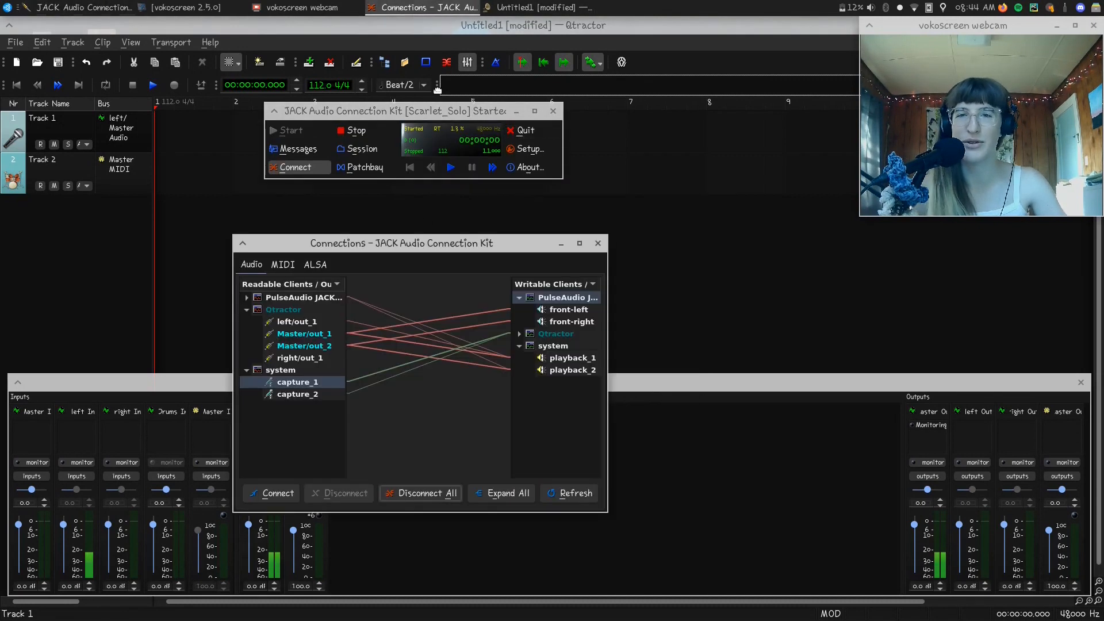
click(297, 371)
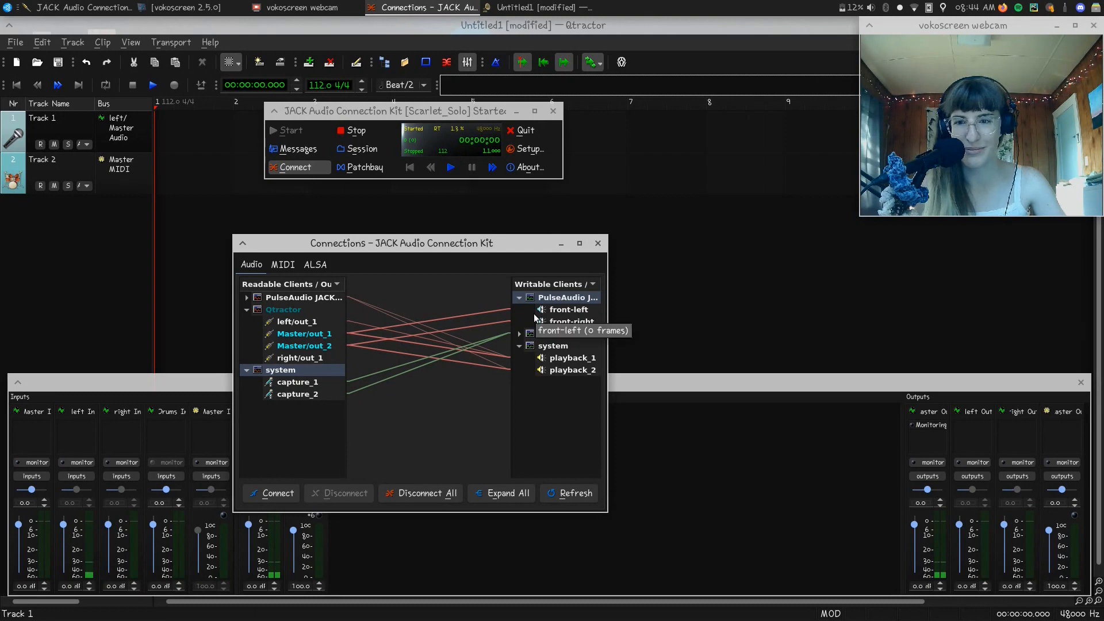
click(311, 384)
click(272, 493)
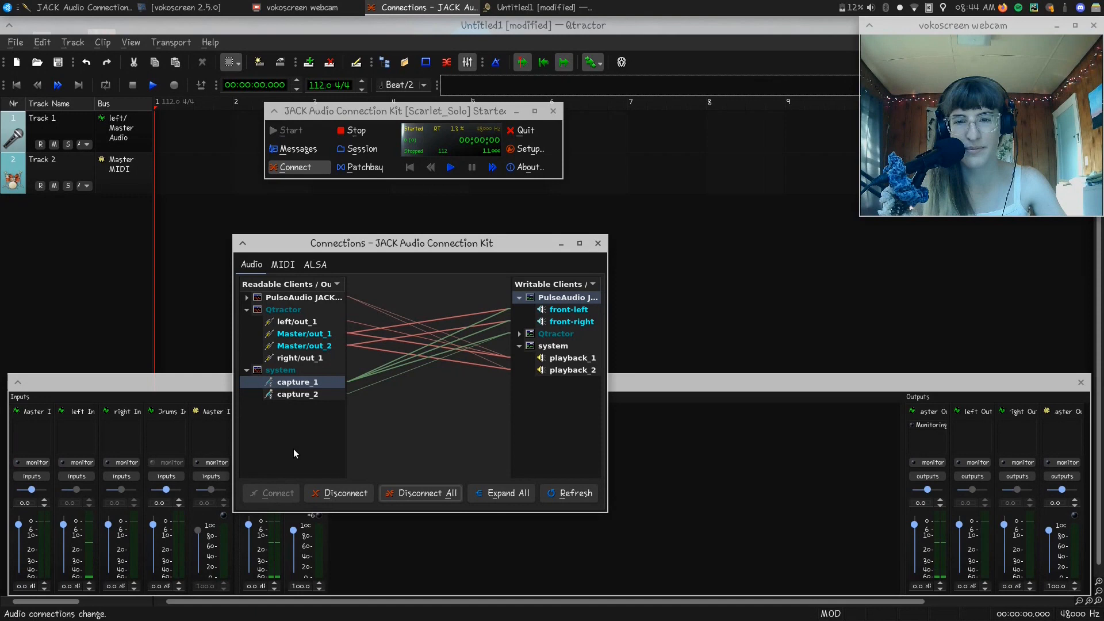
Disconnect and reconnect Qtractor's outputs to the PulseAudio inputs, and close the Connections window.
click(309, 310)
click(336, 495)
click(282, 494)
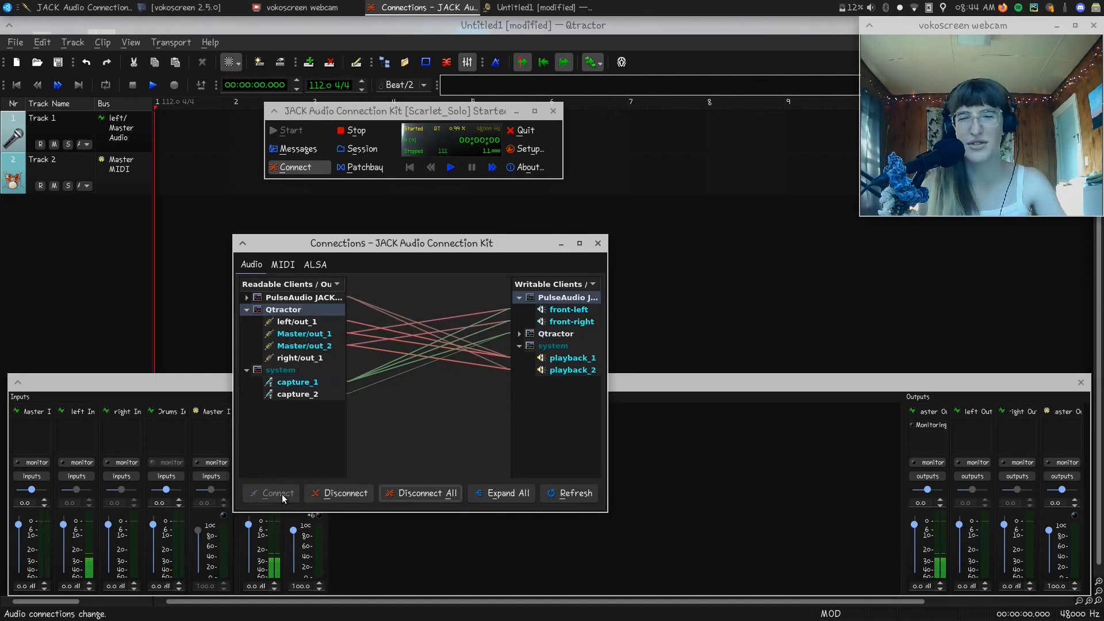
click(598, 243)
Open the session A Mermaid's Odyssey.qtr from the QTracks folder in Qtractor.
click(37, 62)
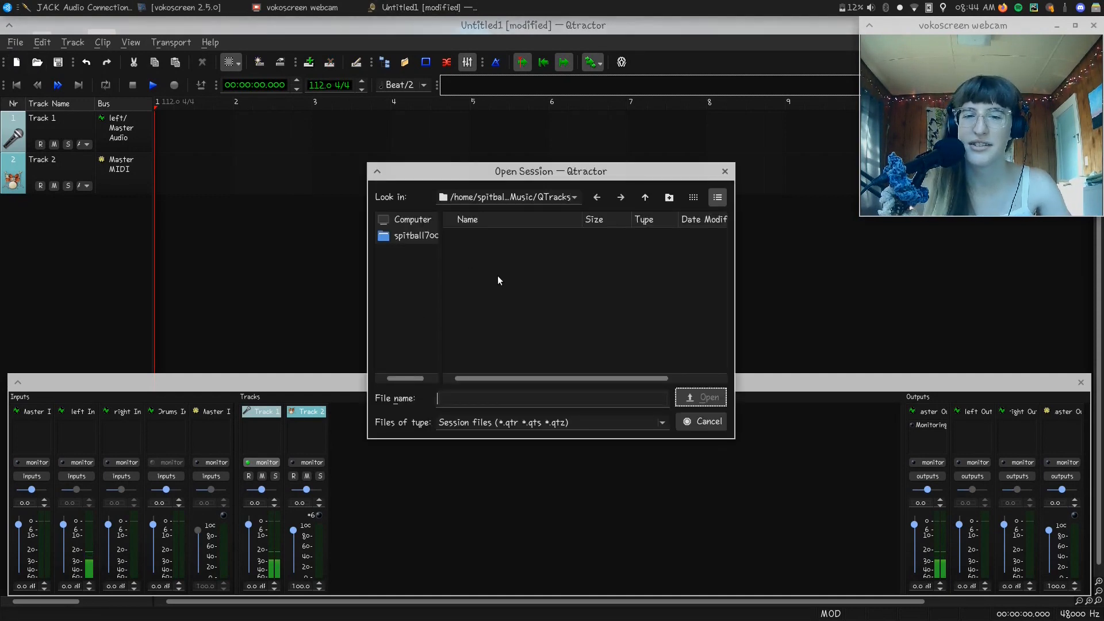
double_click(491, 248)
click(520, 341)
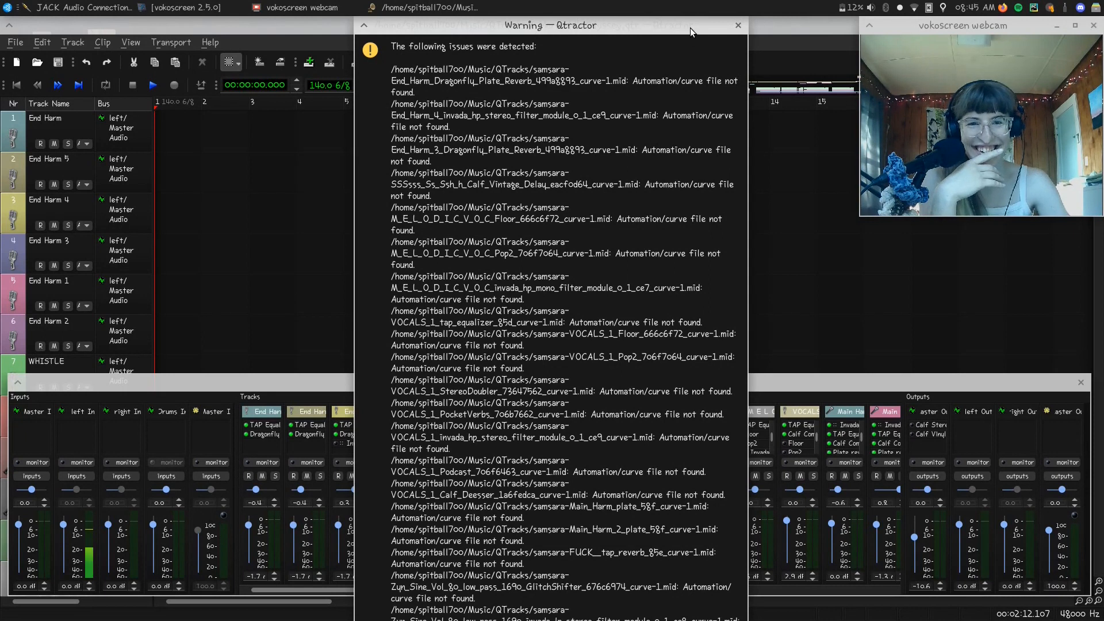
Move the Warning window and the main Qtractor window aside, and try to close the main Qtractor window.
drag(633, 27, 399, 139)
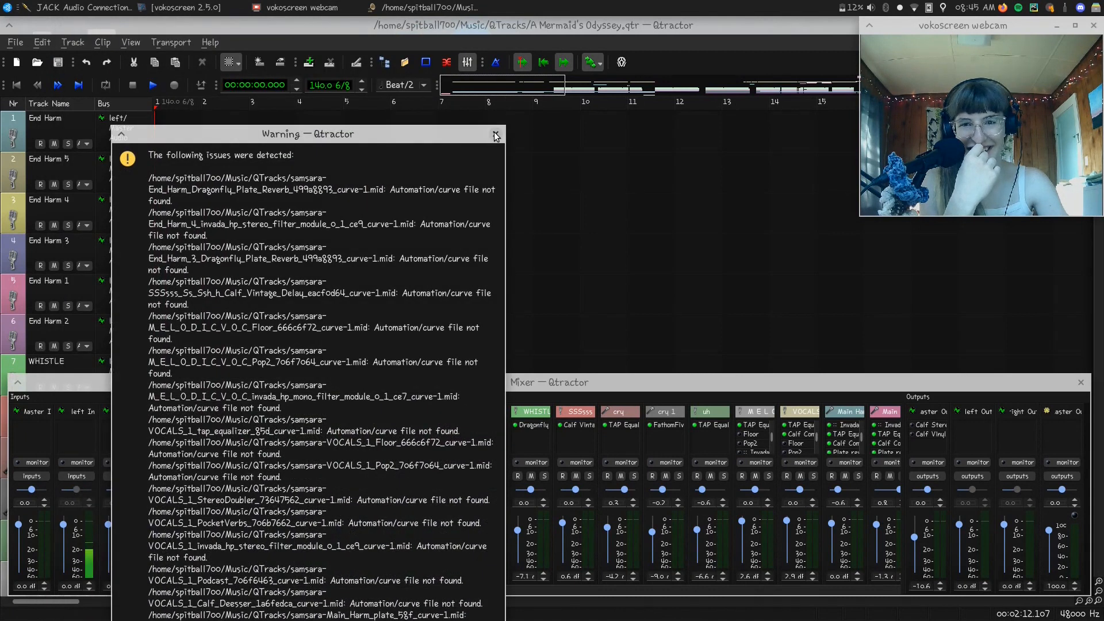
drag(589, 25, 96, 117)
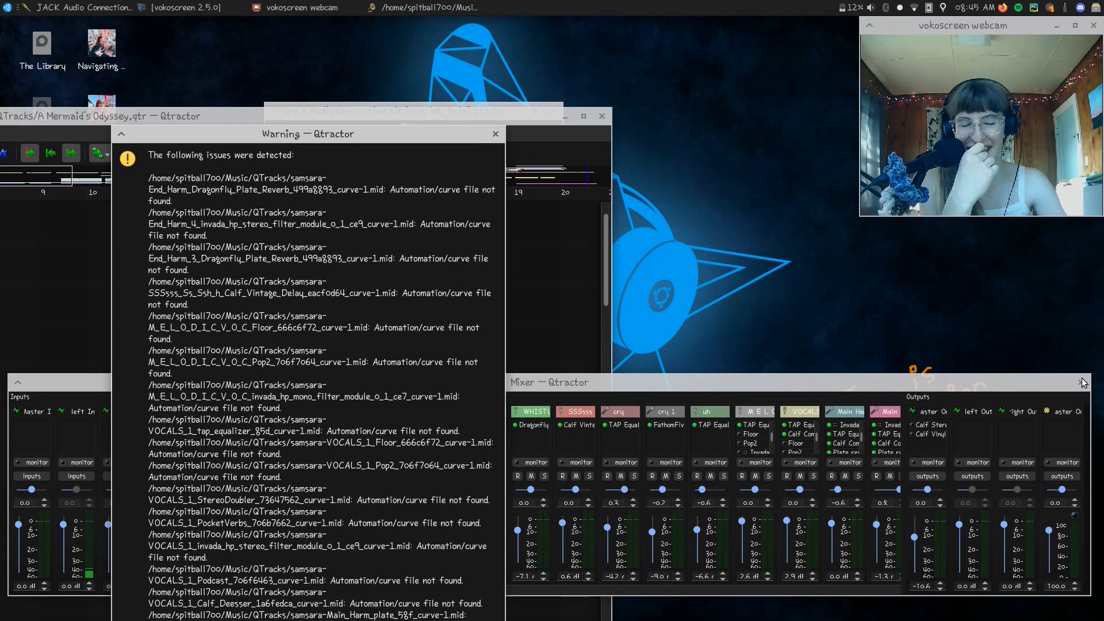
right_click(404, 6)
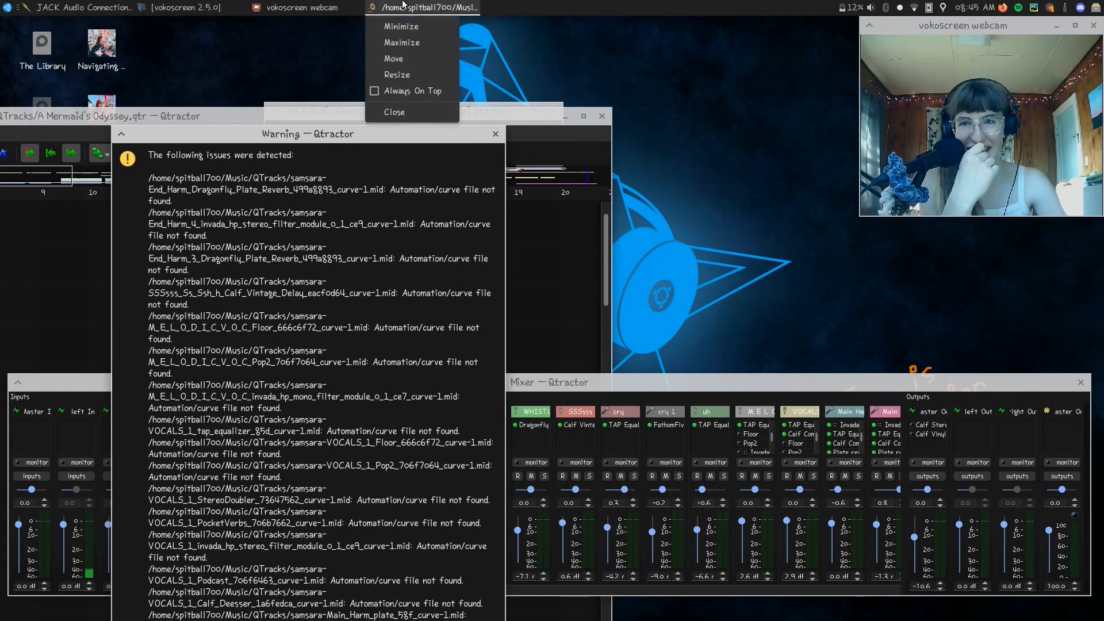
click(432, 112)
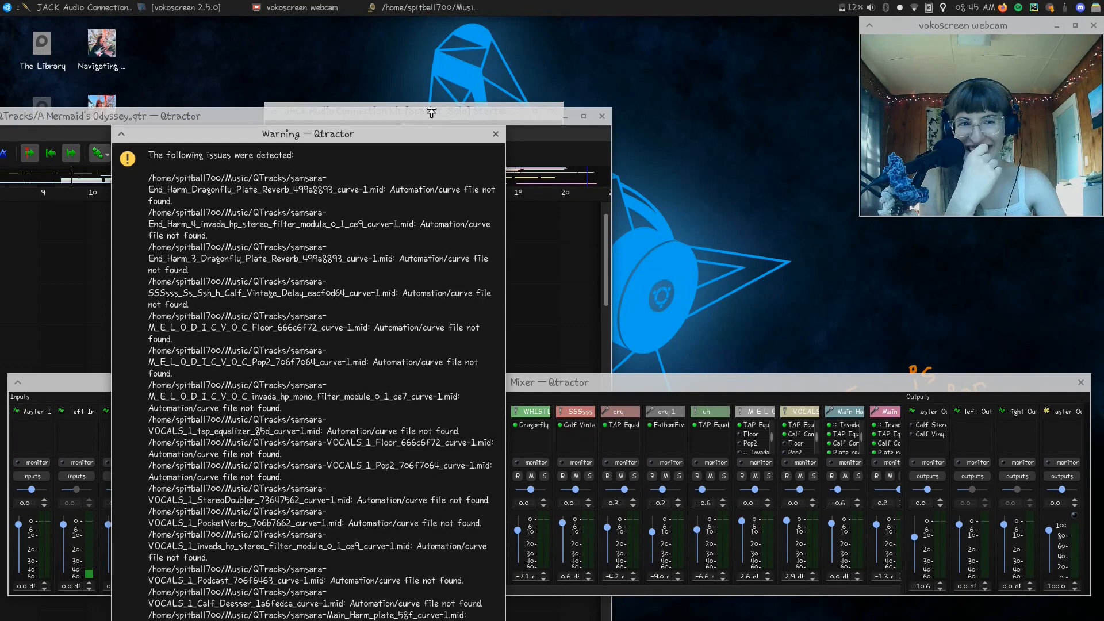